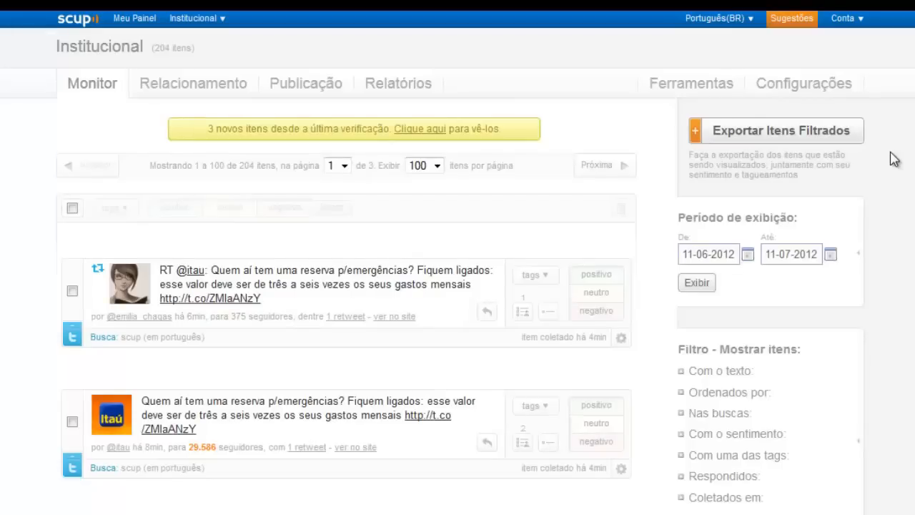
# Bring up the Monitoramento settings page for the Institucional monitoring from Configurações.
pyautogui.moveTo(812, 93)
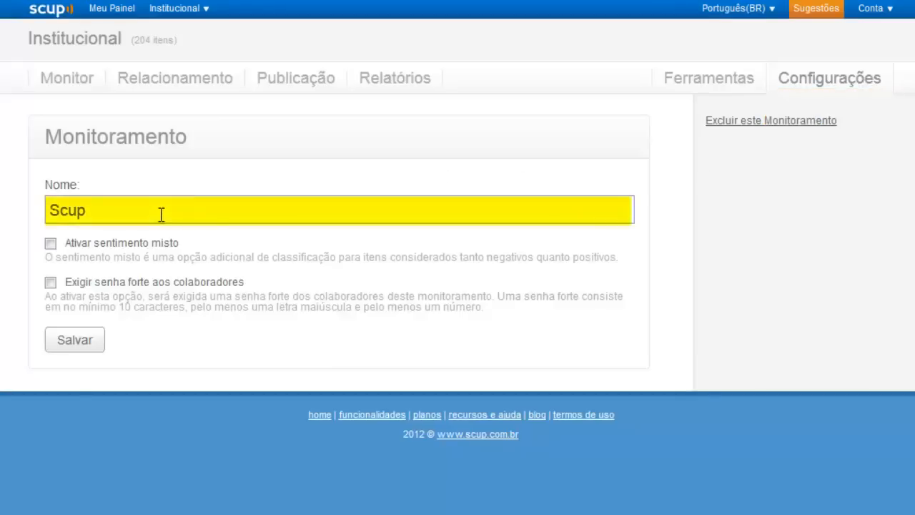
# Replace the monitoring name Scup with Institucional, accepting the autocomplete suggestion.
pyautogui.moveTo(159, 212); pyautogui.dragTo(10, 212)
pyautogui.write('I')
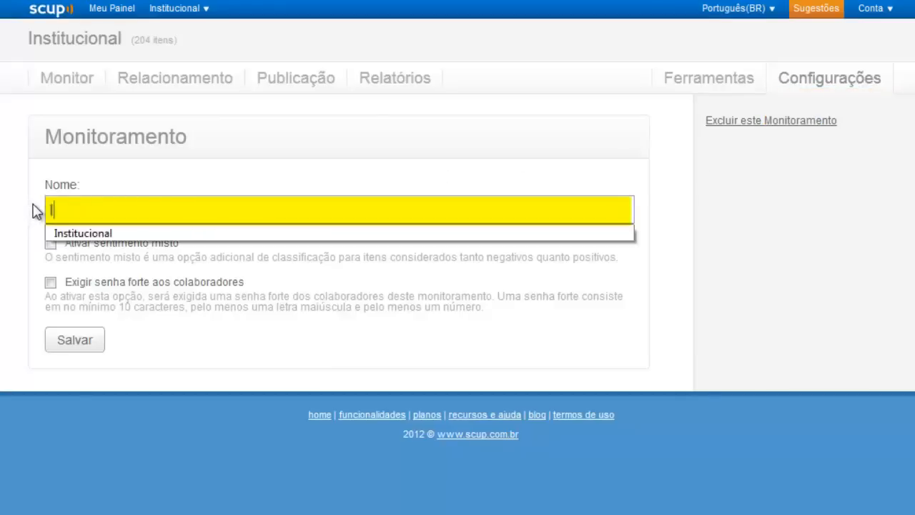
pyautogui.write('n')
pyautogui.press('Down')
pyautogui.press('Return')
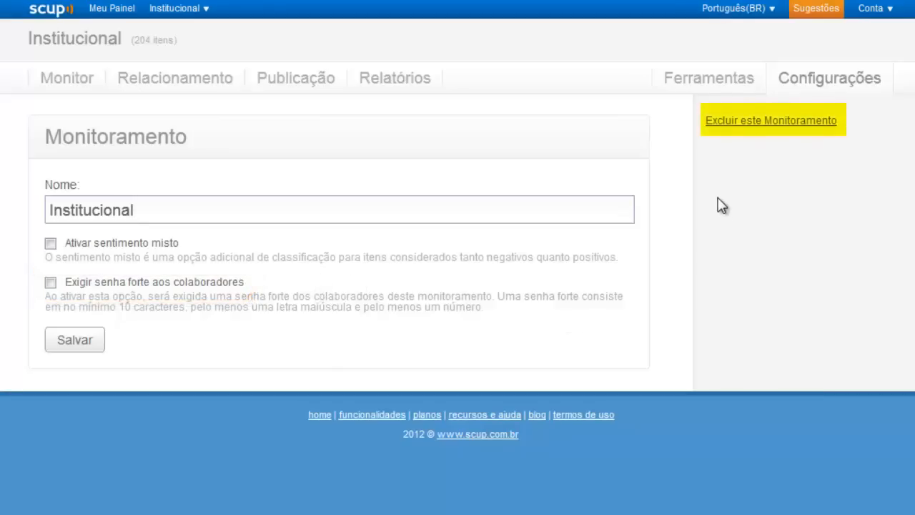
# Start removing this monitoring and enter 'Eu tenho certeza' as the confirmation phrase.
pyautogui.click(774, 125)
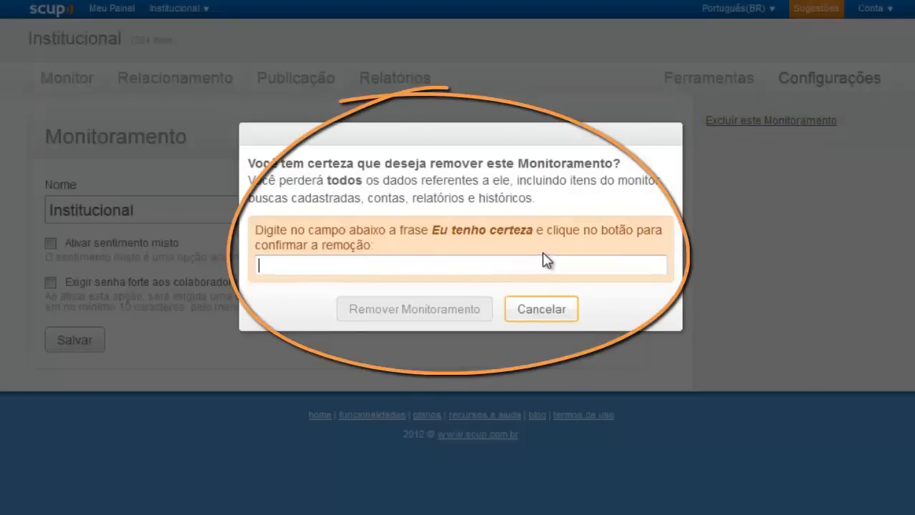
pyautogui.write('Eu')
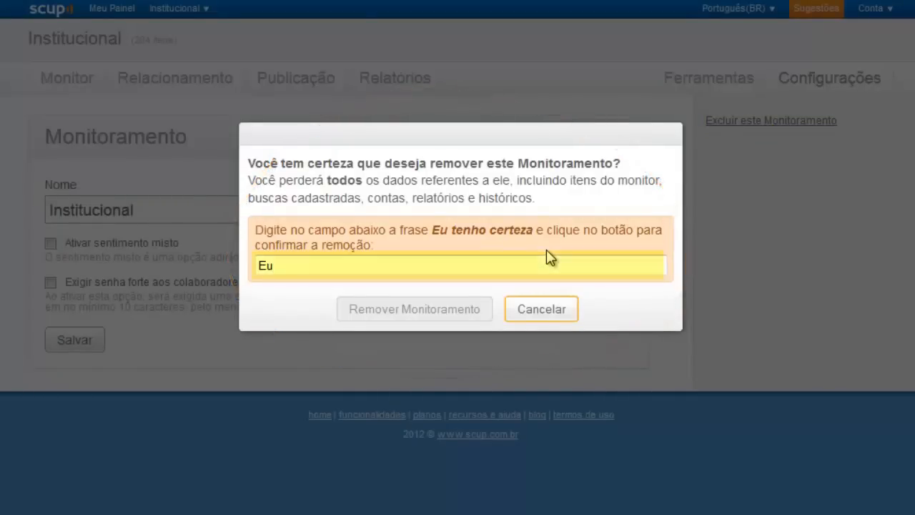
pyautogui.write(' tenho certe')
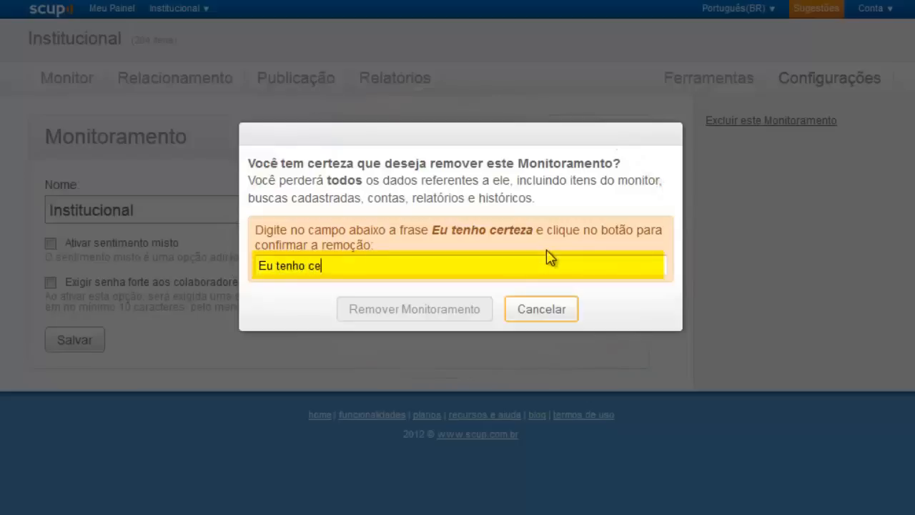
pyautogui.write('za')
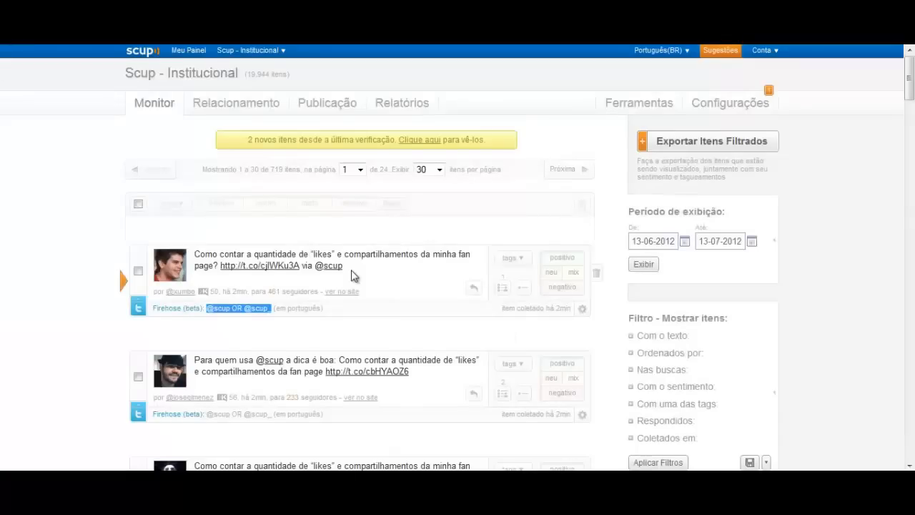
# Highlight the Firehose search query under a collected tweet, then clear the highlight.
pyautogui.click(381, 274)
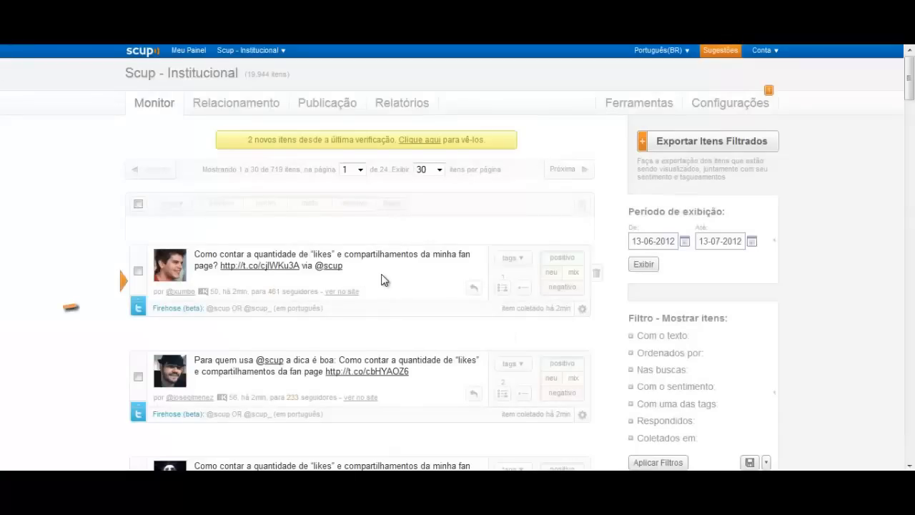
pyautogui.moveTo(206, 308); pyautogui.dragTo(273, 308)
pyautogui.click(249, 329)
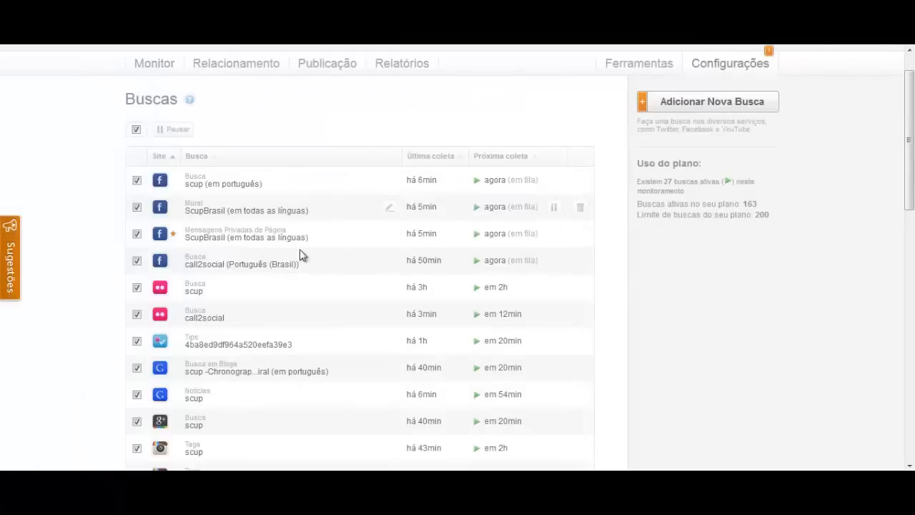
# Open the second search's edit page, then select all active searches in the Buscas list.
pyautogui.click(389, 208)
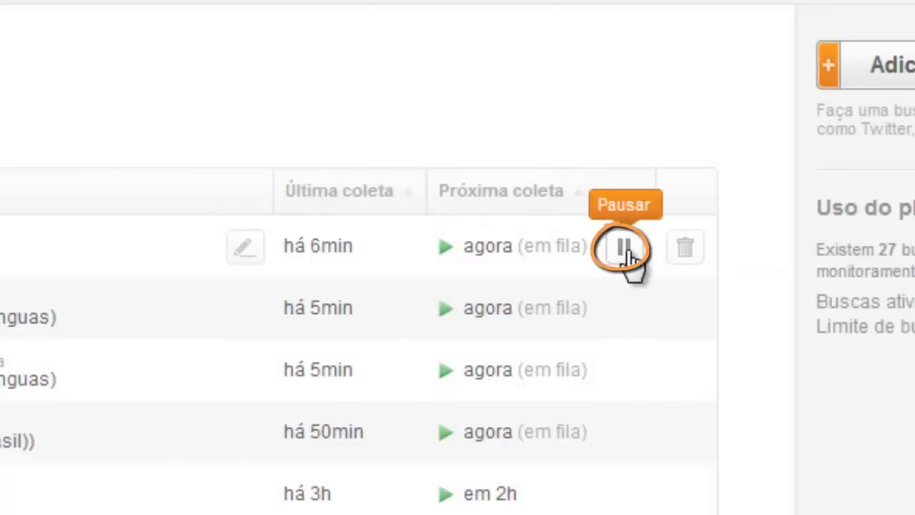
pyautogui.click(126, 93)
pyautogui.click(127, 93)
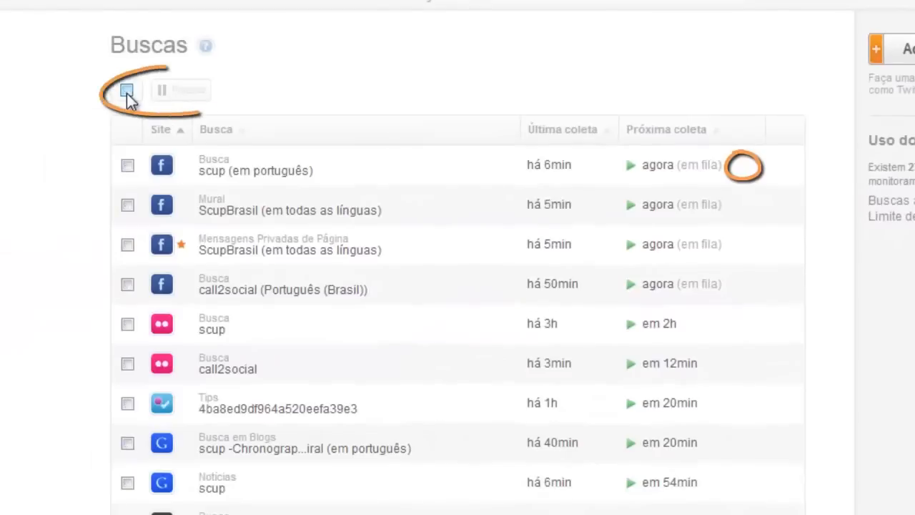
pyautogui.click(126, 93)
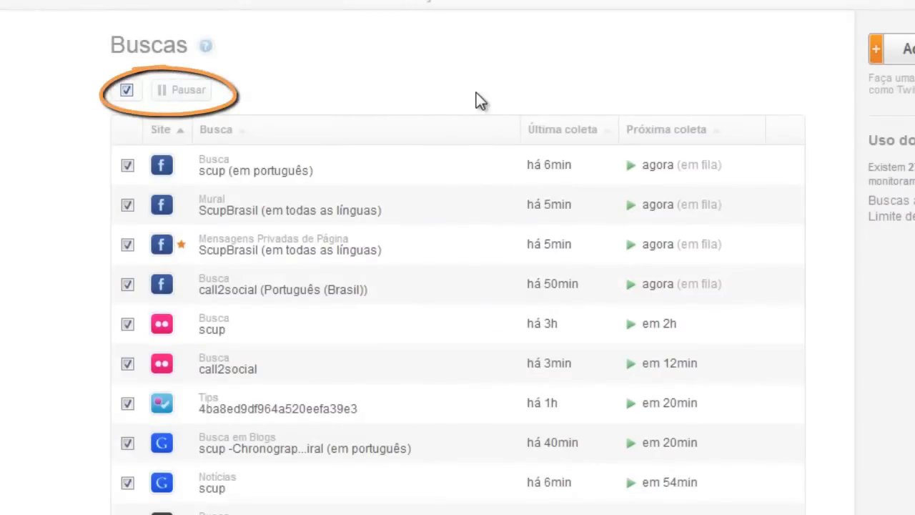
pyautogui.scroll(-10, 832, 113)
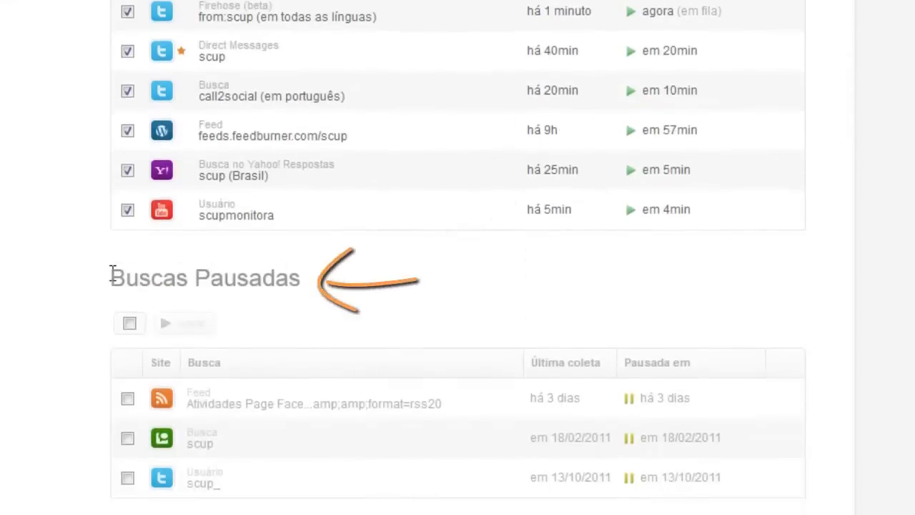
# Select all three searches in the Buscas Pausadas section so they can be reactivated.
pyautogui.moveTo(111, 277)
pyautogui.mouseDown()
pyautogui.moveTo(291, 276)
pyautogui.moveTo(366, 288)
pyautogui.mouseUp()
pyautogui.click(366, 289)
pyautogui.moveTo(736, 411)
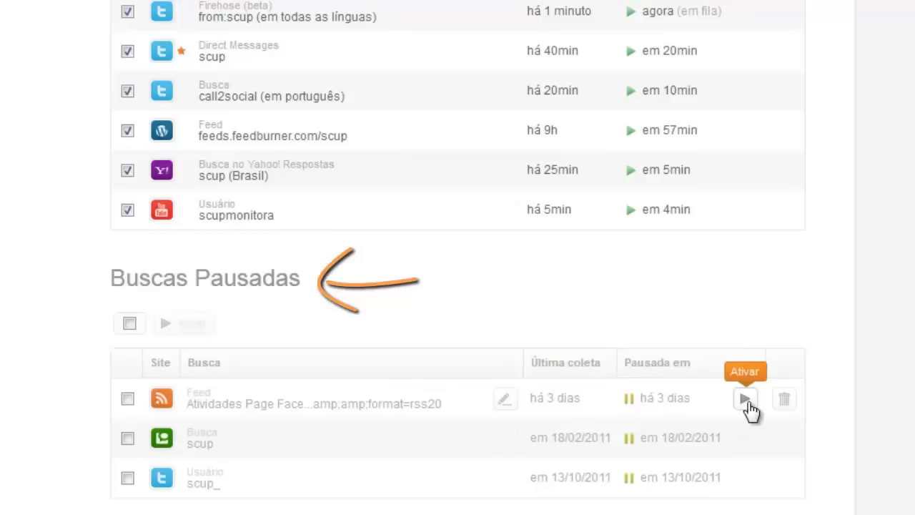
pyautogui.click(131, 324)
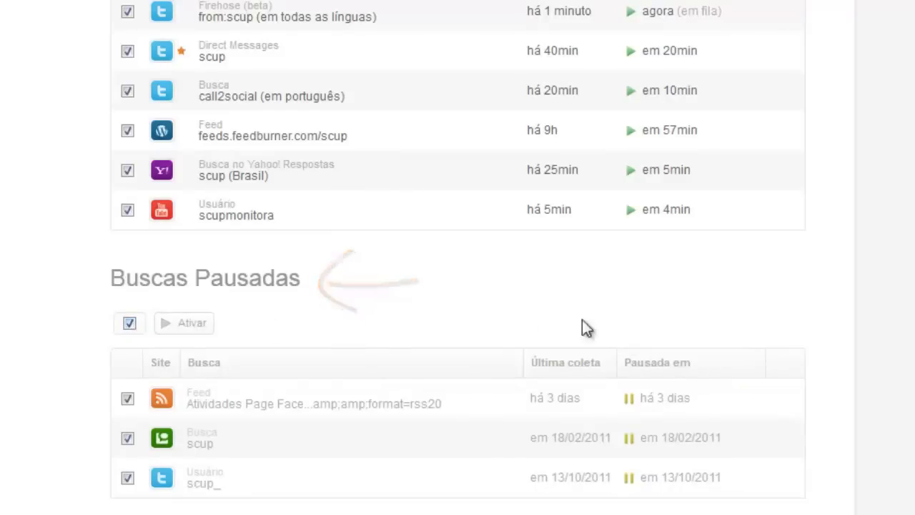
pyautogui.scroll(10, 848, 284)
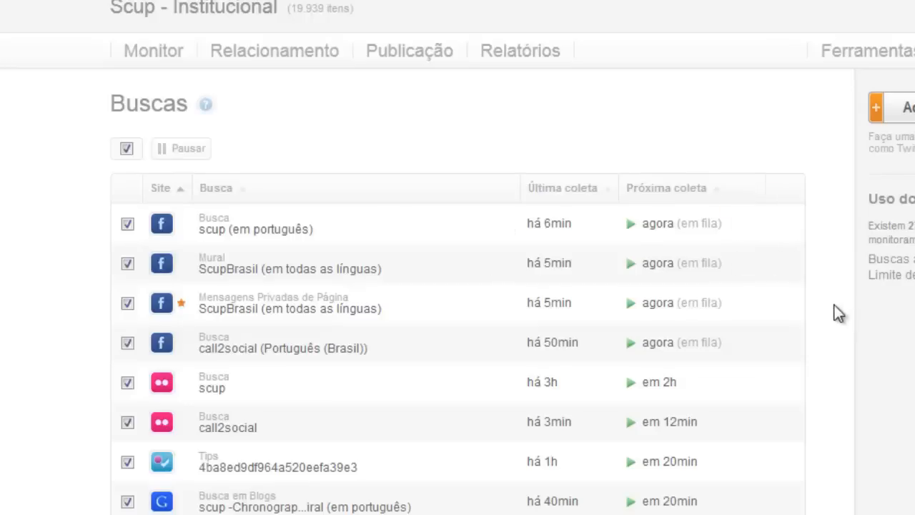
pyautogui.scroll(-10, 829, 308)
pyautogui.moveTo(690, 413)
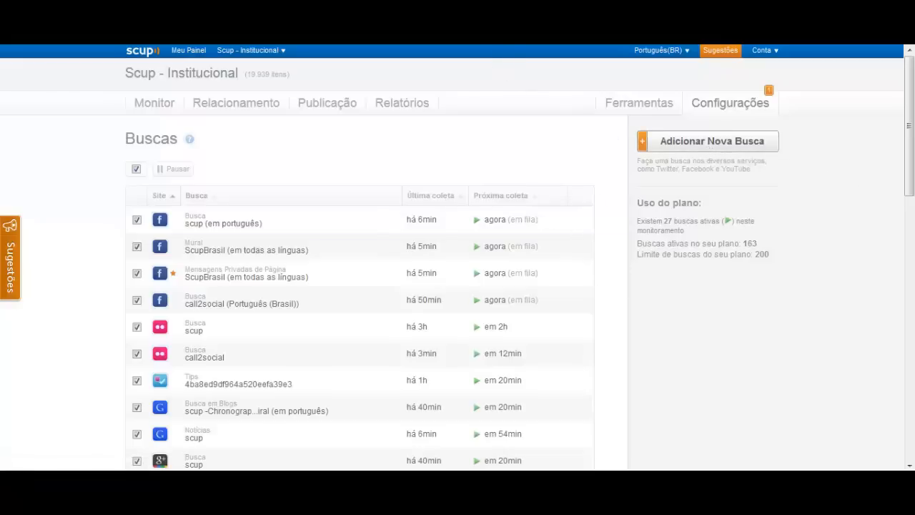
# In the new-search form, review the Serviço options keeping Busca, then focus Expressão de Busca.
pyautogui.hotkey('ctrl', 'Tab')
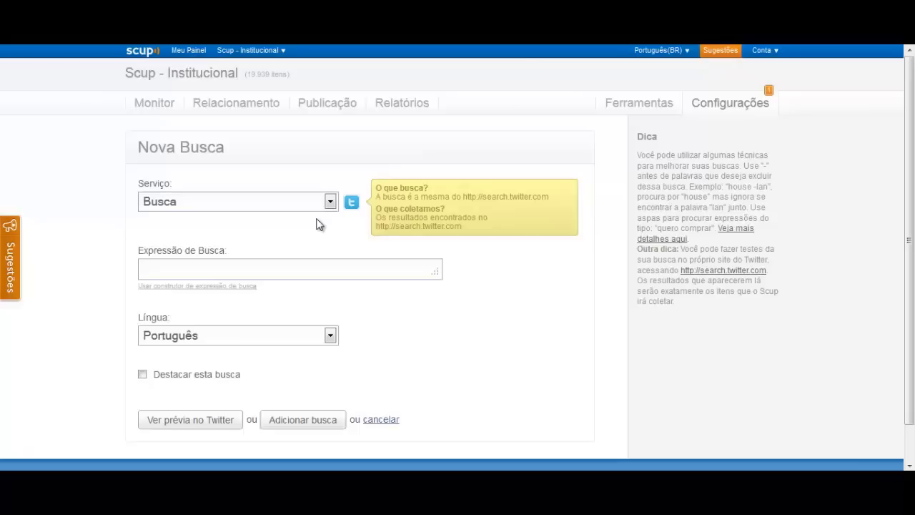
pyautogui.click(291, 202)
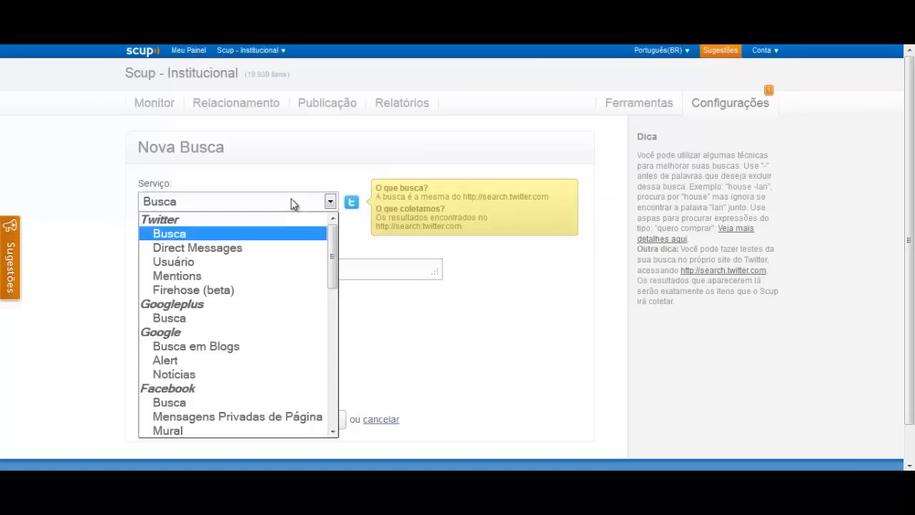
pyautogui.click(291, 200)
pyautogui.click(247, 270)
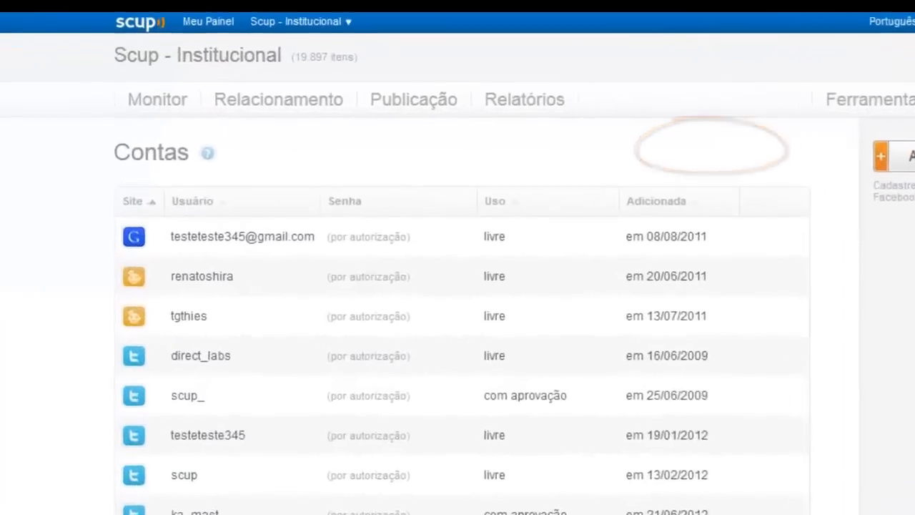
# Open the Nova Conta form and review the Site options, leaving Twitter selected.
pyautogui.click(774, 148)
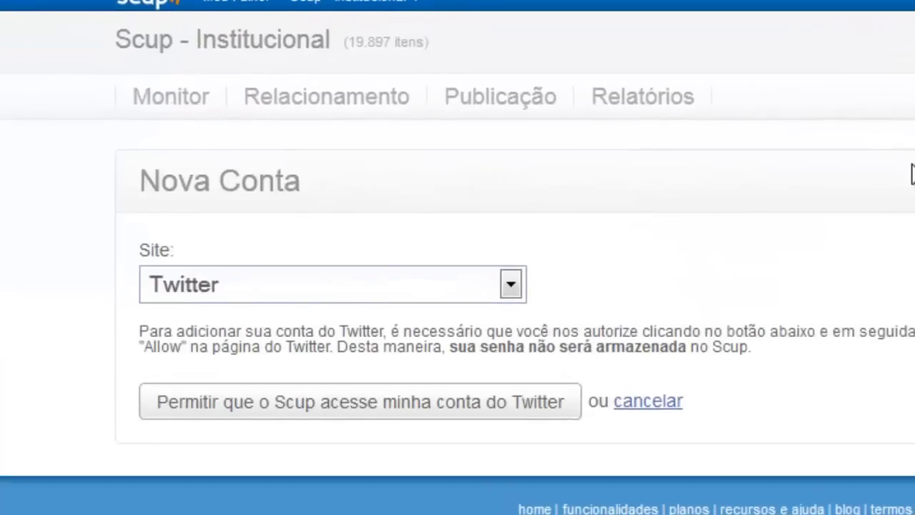
pyautogui.click(510, 285)
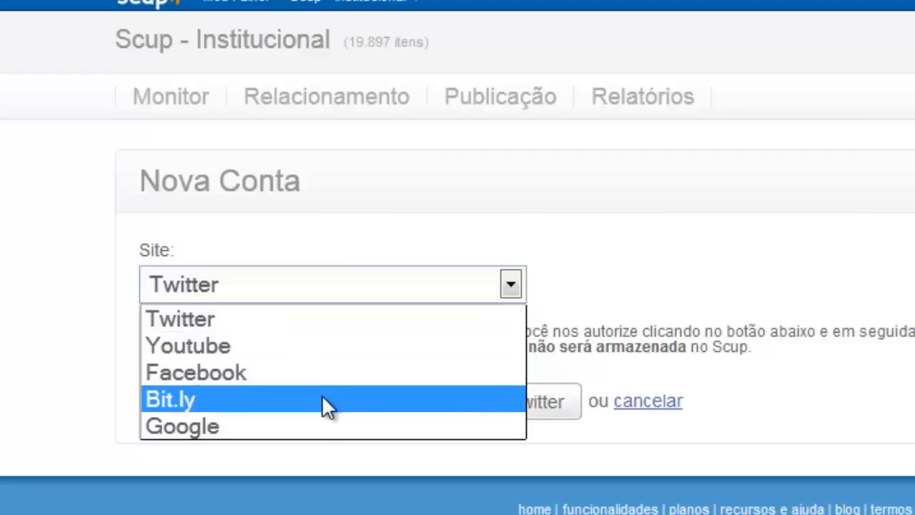
pyautogui.click(827, 447)
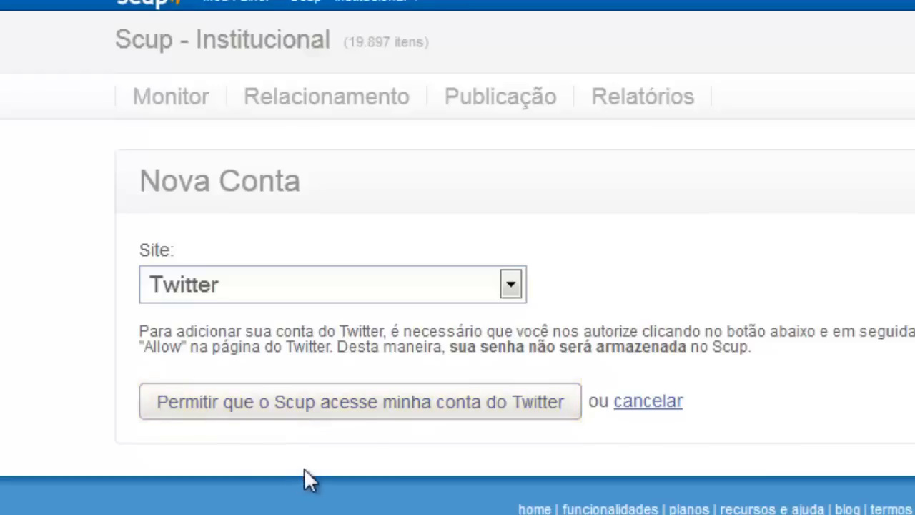
# Switch the new account's site to Youtube and visit its Usuário and Senha fields.
pyautogui.click(390, 293)
pyautogui.click(328, 347)
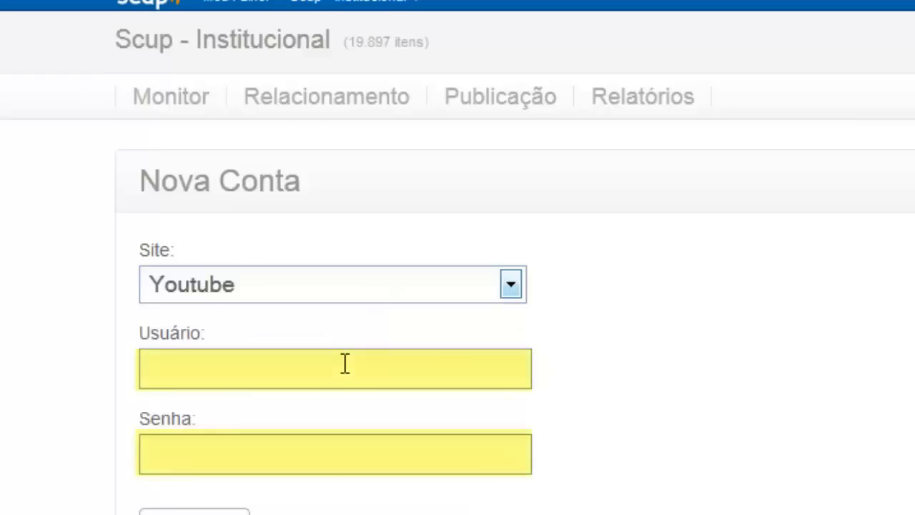
pyautogui.click(342, 363)
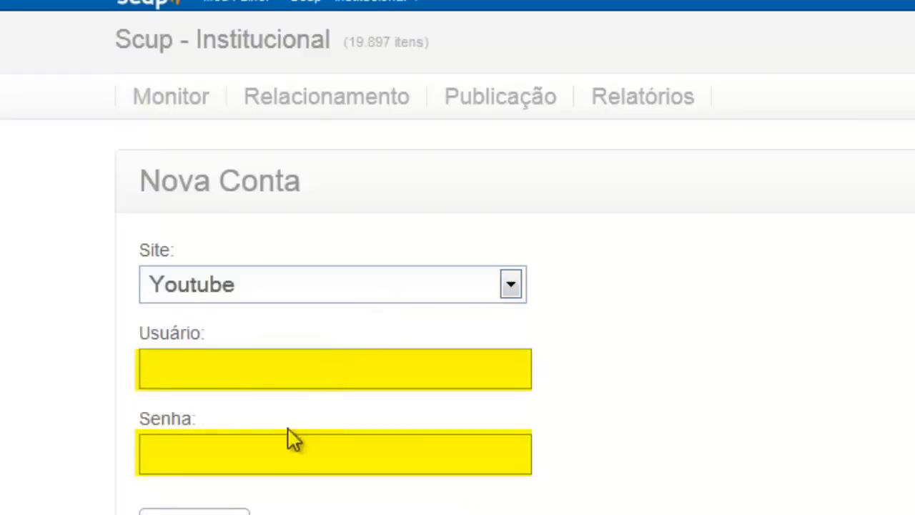
pyautogui.click(284, 451)
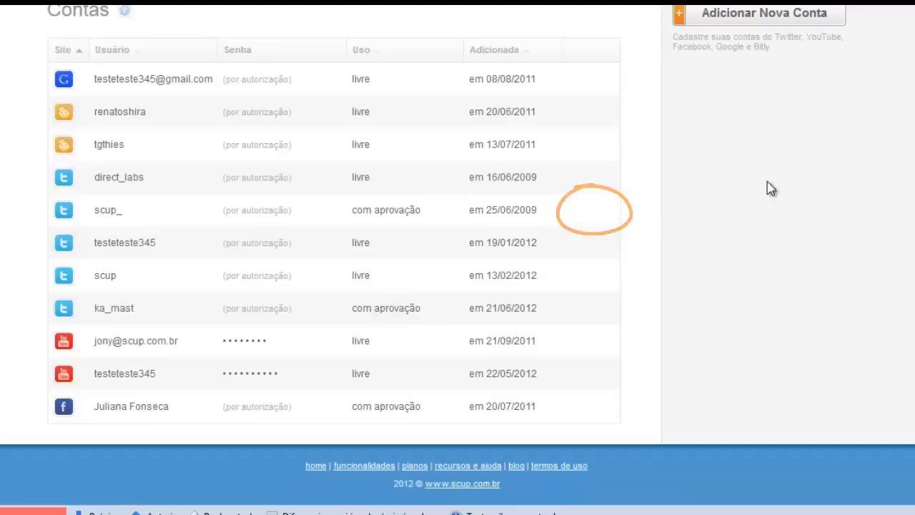
# Scroll back up the settings page to reach the Colaboradores list of collaborators.
pyautogui.scroll(3, 757, 147)
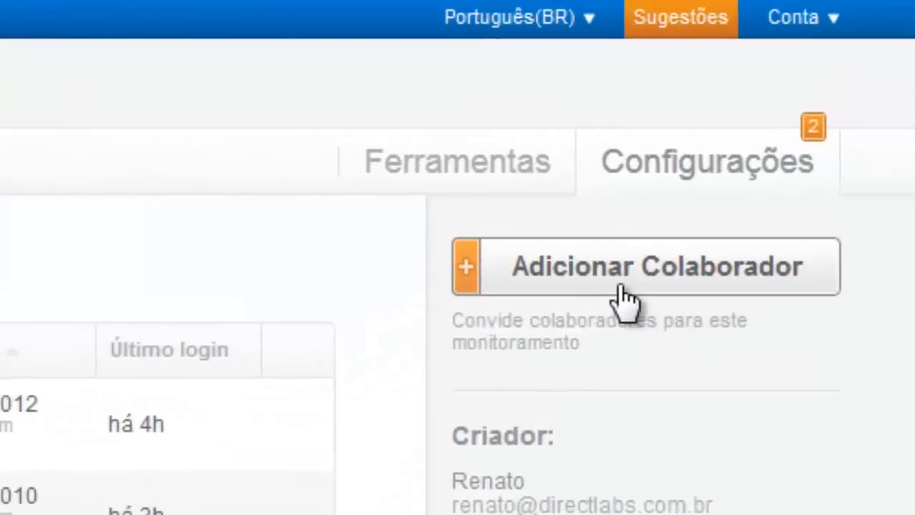
# Enter the collaborator's e-mail, add two more e-mail fields, and open the Permissão role list.
pyautogui.click(622, 299)
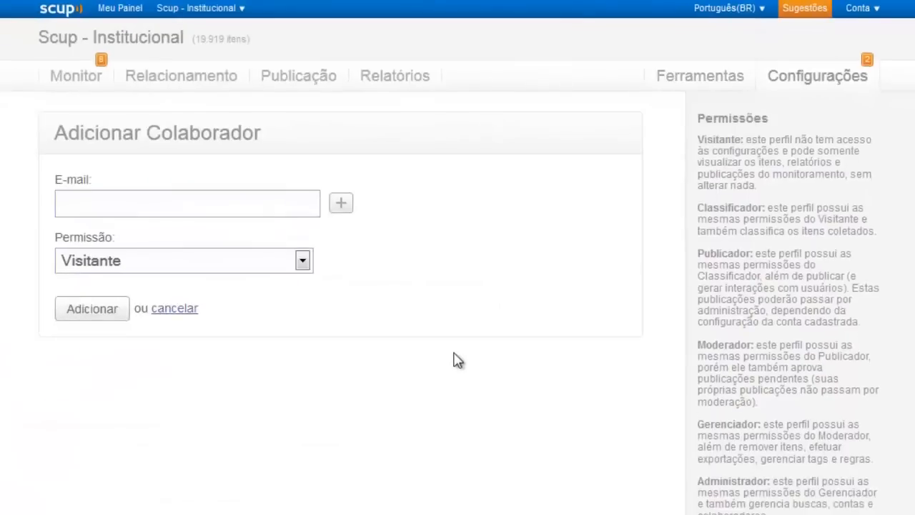
pyautogui.click(152, 213)
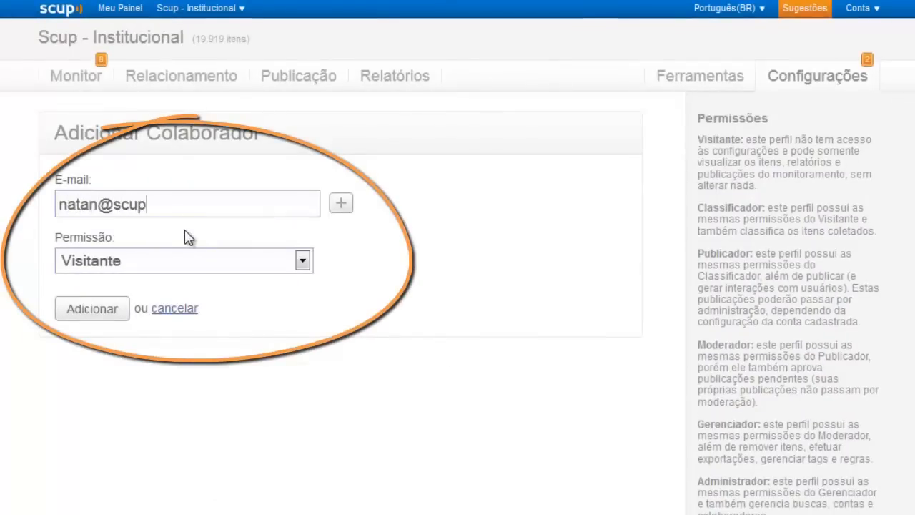
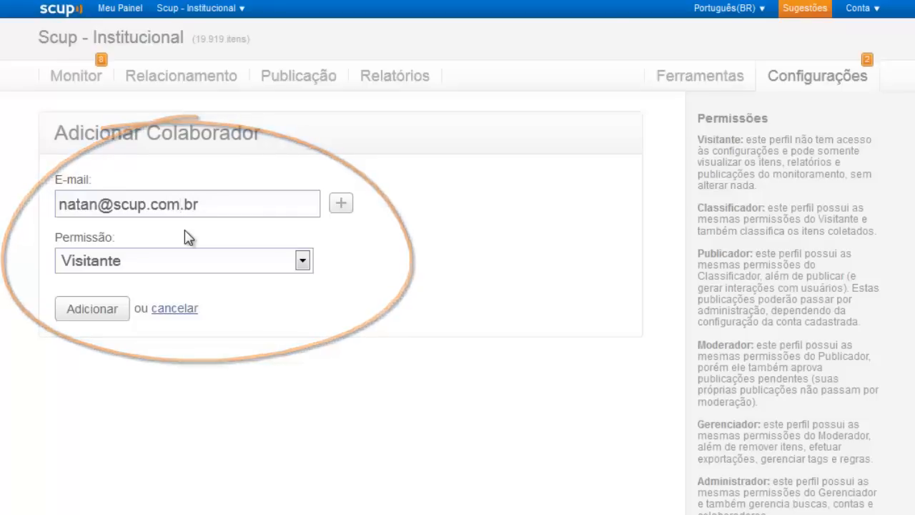
pyautogui.press('Return')
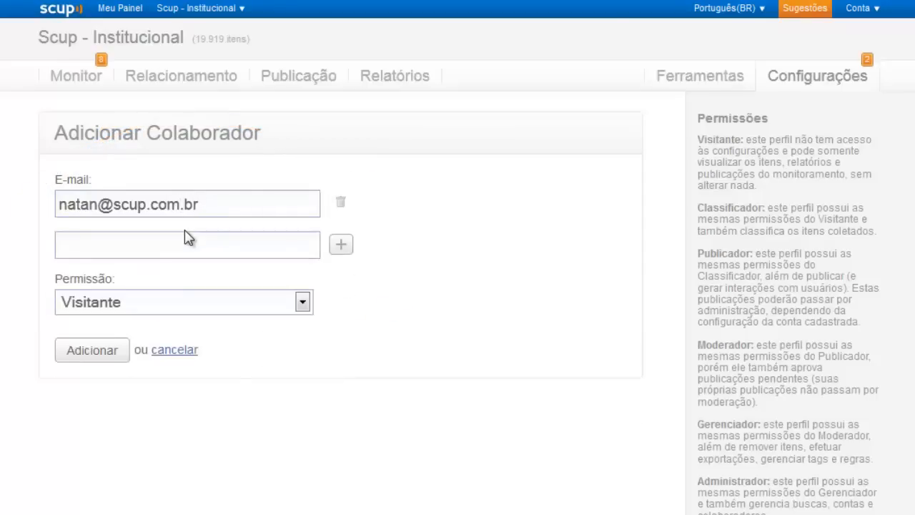
pyautogui.press('Return')
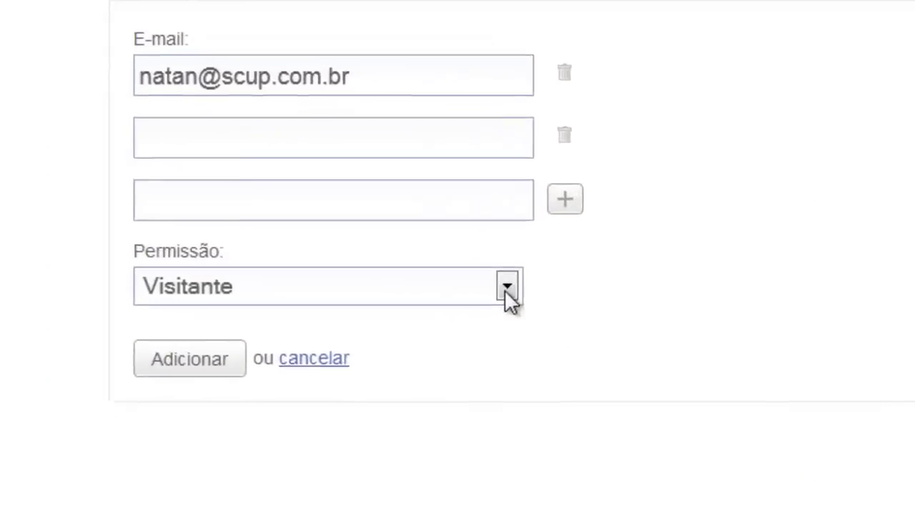
pyautogui.click(506, 289)
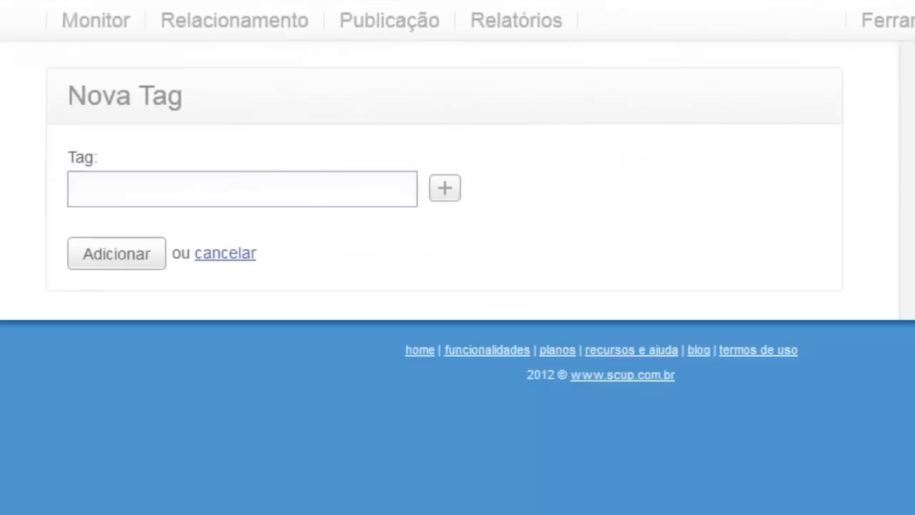
# Type the tags Scup, Área - RH and Área - Comercial, each in its own tag field.
pyautogui.click(339, 190)
pyautogui.write('S')
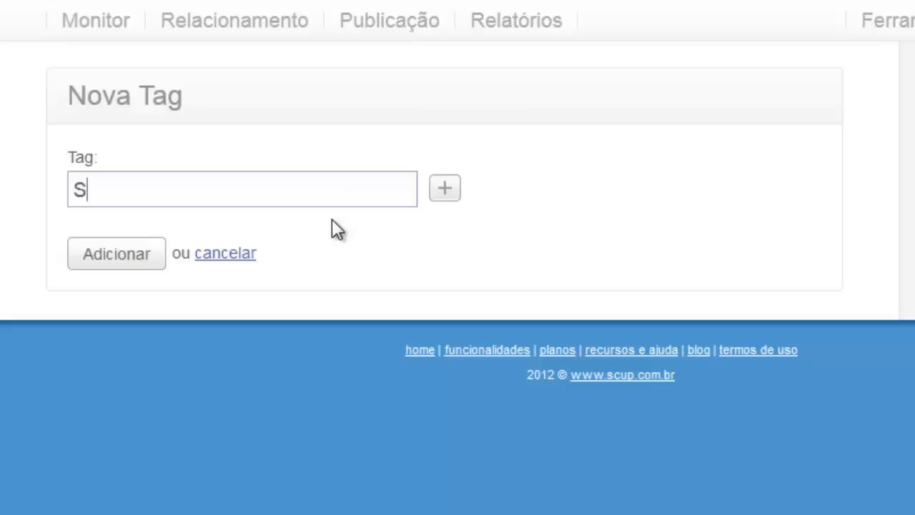
pyautogui.write('cup')
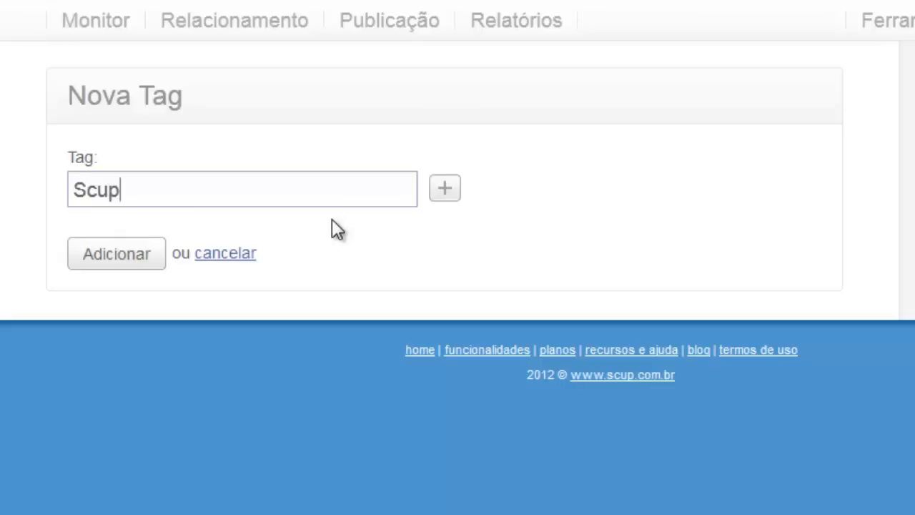
pyautogui.press('Return')
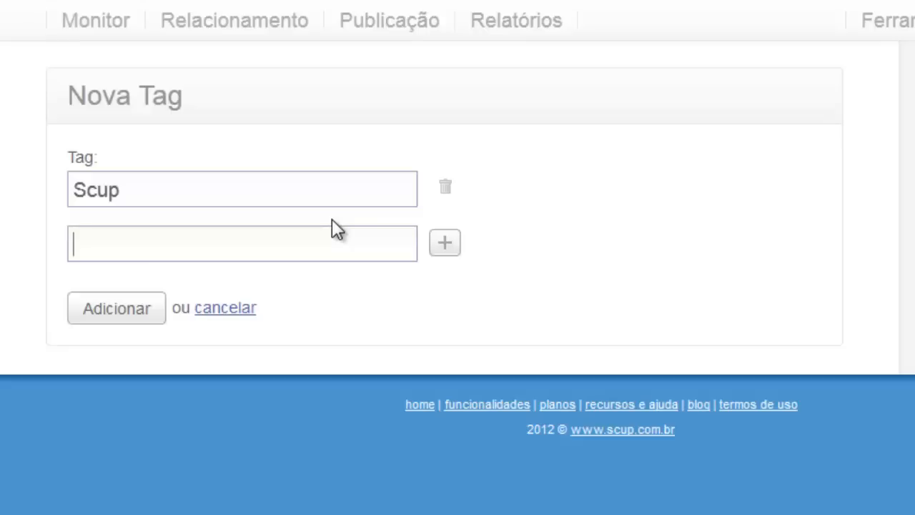
pyautogui.write('Área -')
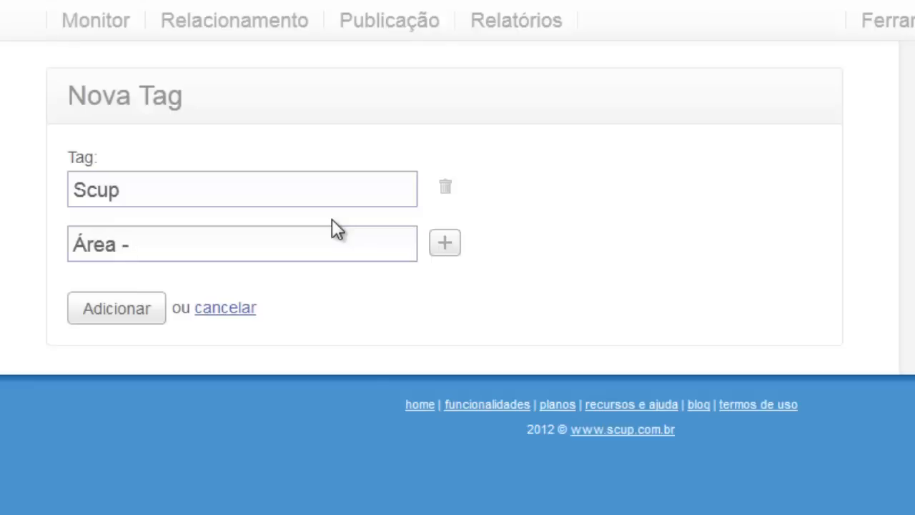
pyautogui.write('RH')
pyautogui.press('Return')
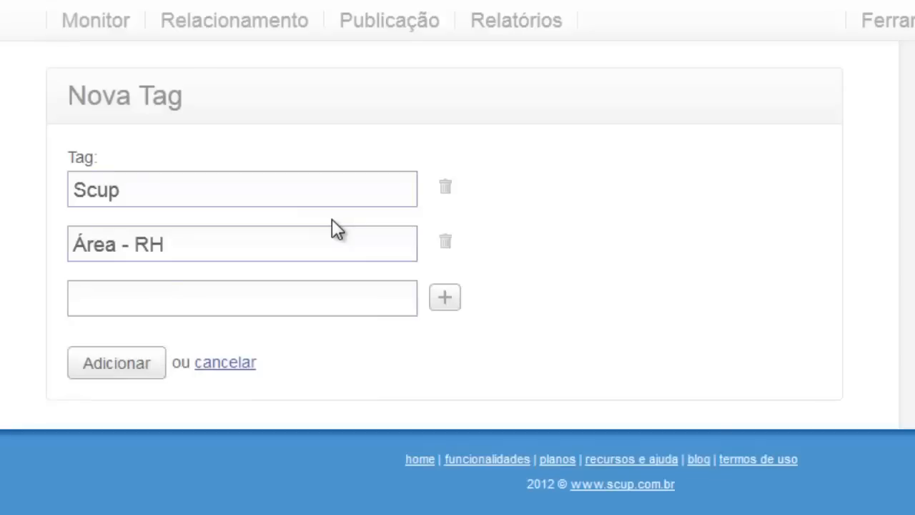
pyautogui.write('Área ')
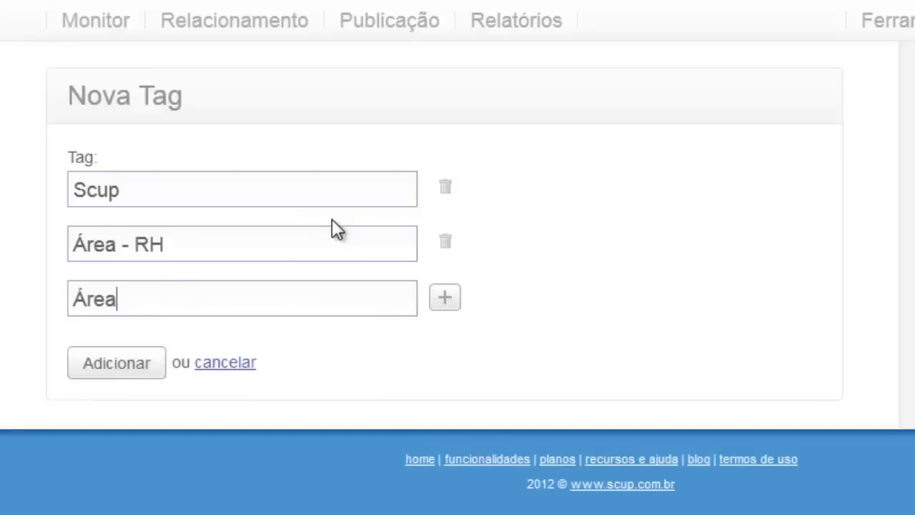
pyautogui.write('- Comercia')
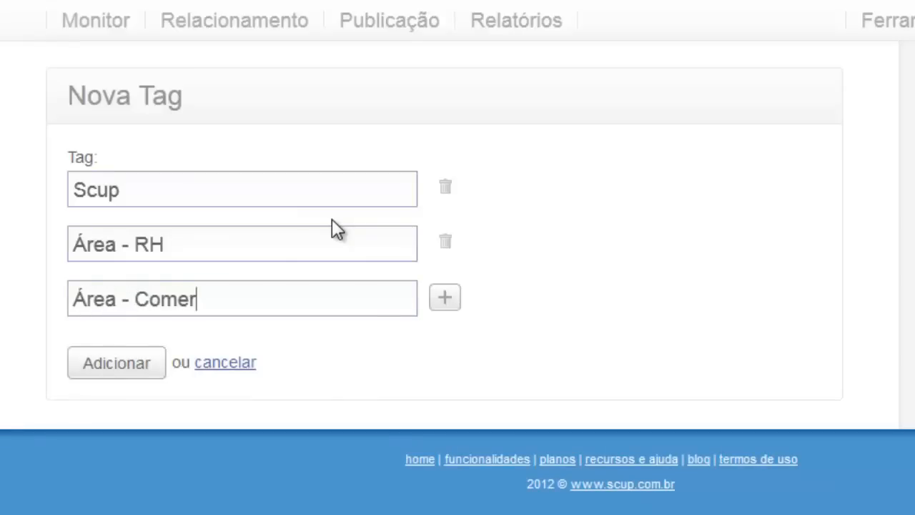
pyautogui.write('l')
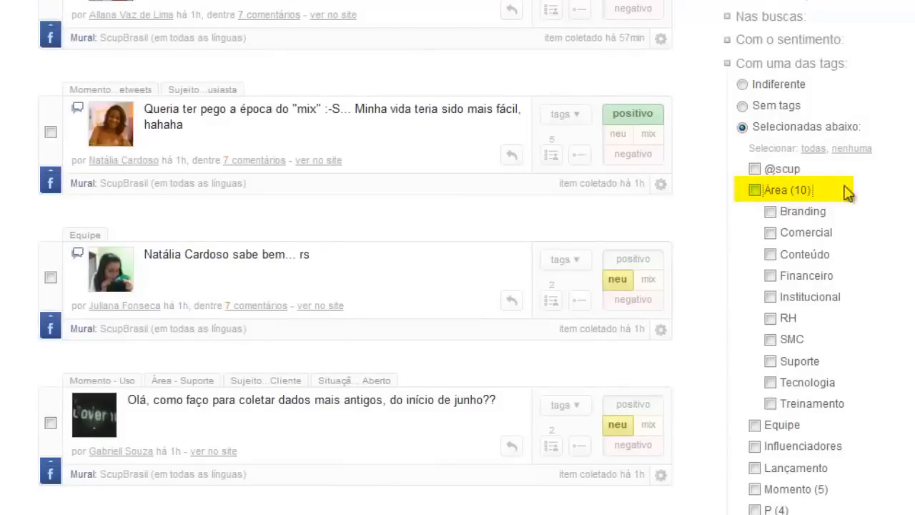
pyautogui.click(790, 192)
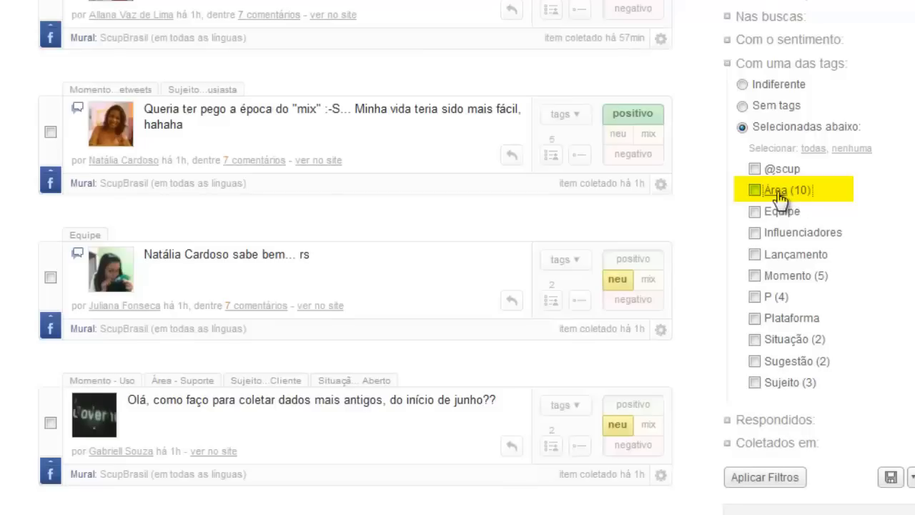
pyautogui.click(777, 193)
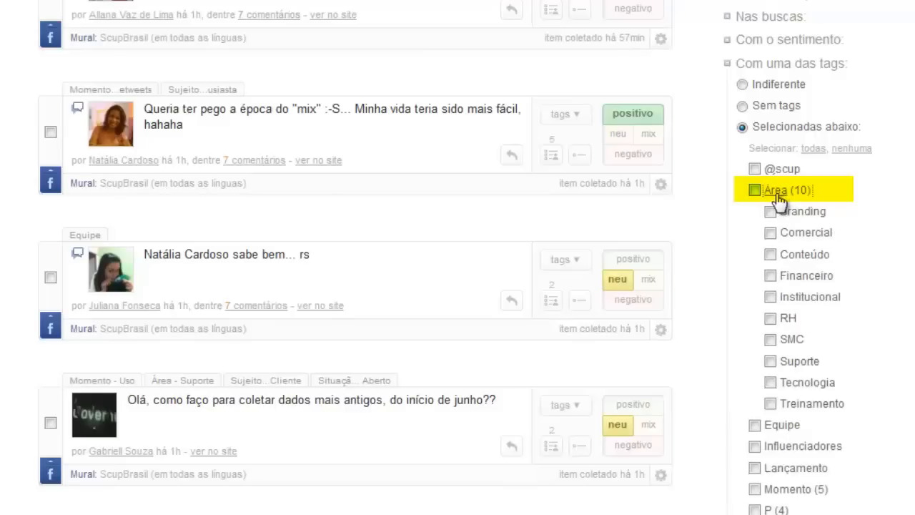
pyautogui.click(777, 194)
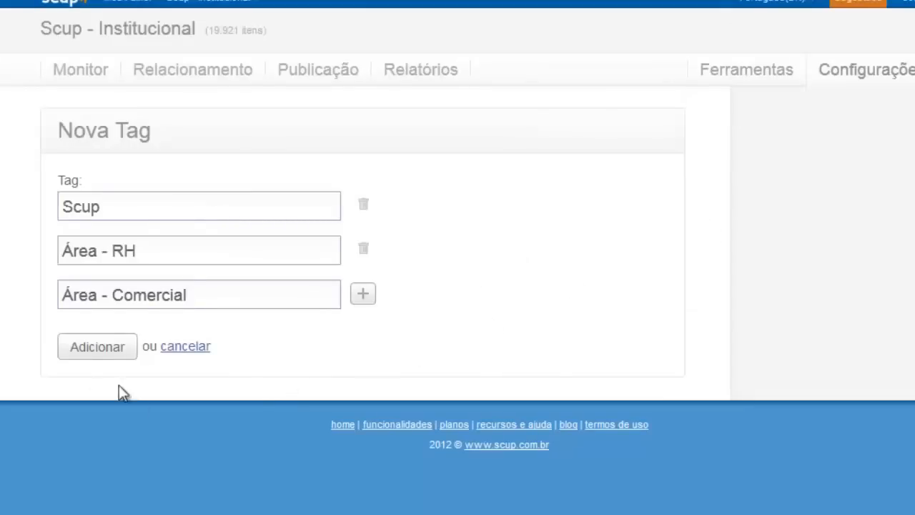
pyautogui.click(93, 351)
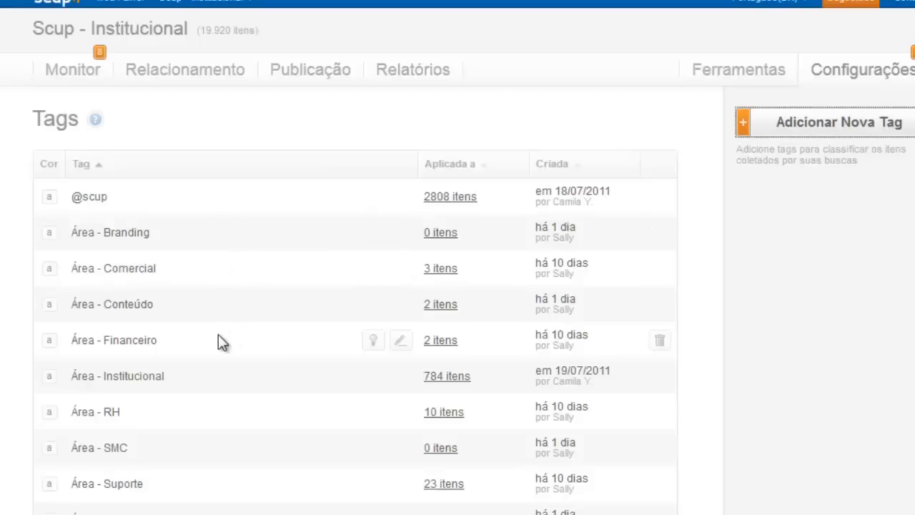
pyautogui.click(49, 198)
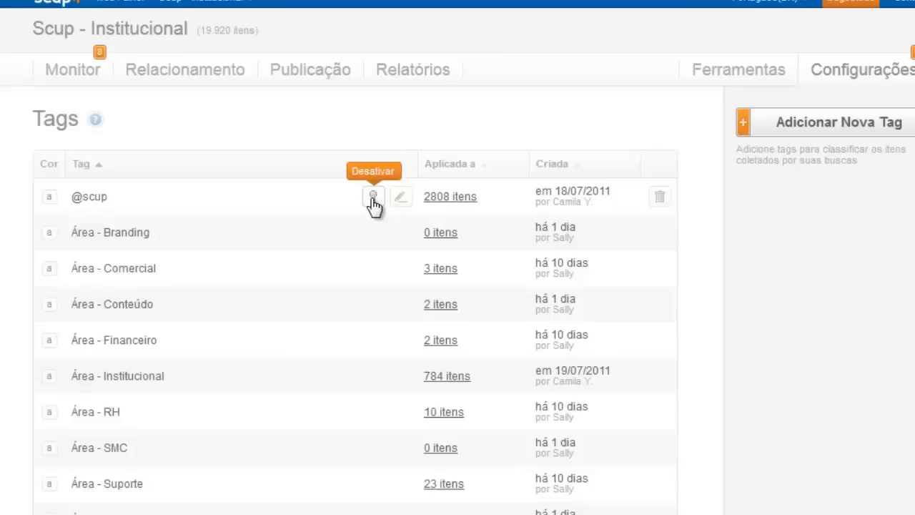
pyautogui.scroll(-20, 363, 222)
pyautogui.scroll(3, 339, 226)
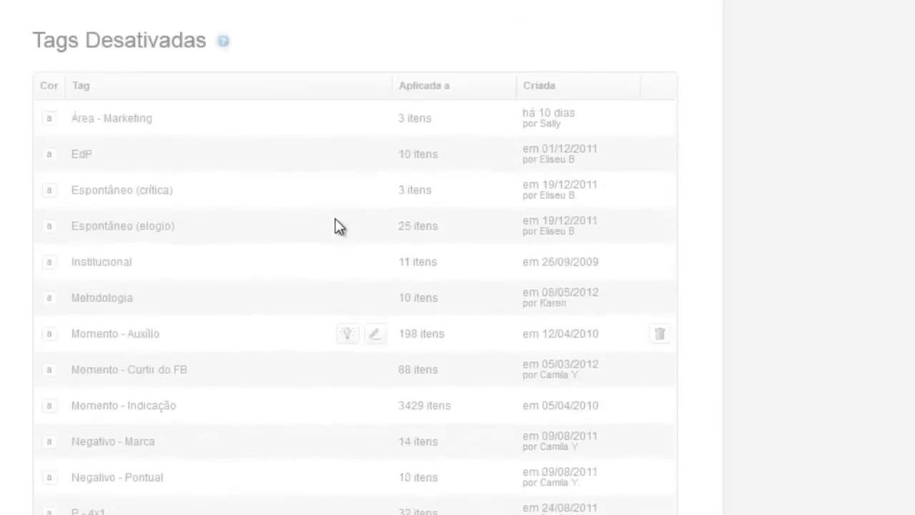
pyautogui.scroll(3, 338, 226)
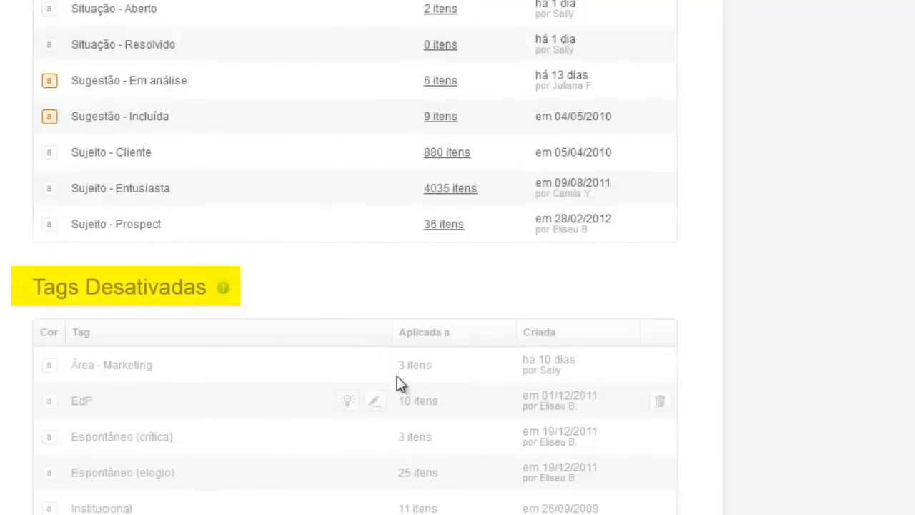
pyautogui.scroll(12, 365, 364)
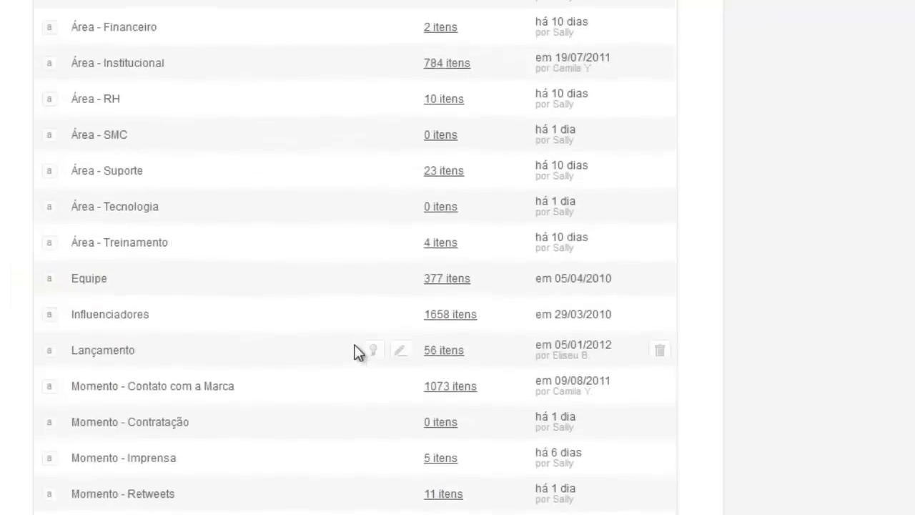
pyautogui.scroll(5, 355, 345)
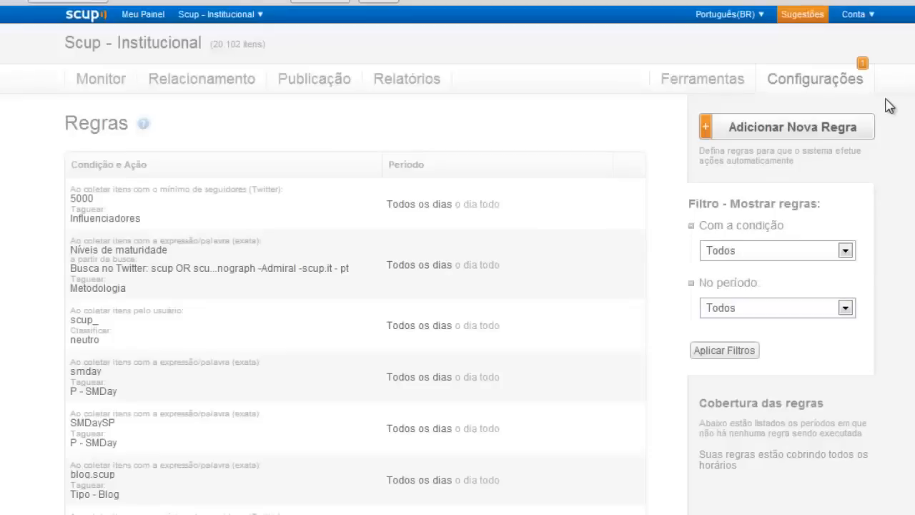
# Bring up the Configurações menu to reach Regras and start a new rule.
pyautogui.moveTo(844, 86)
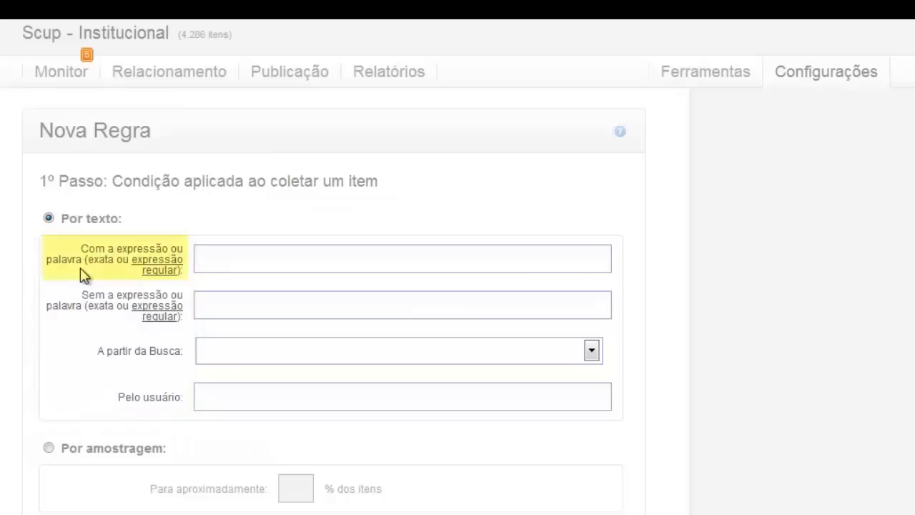
# Match the word 'delicioso' in the 'Busca no Twitter: sorvete - en' search, then advance to step two.
pyautogui.click(227, 255)
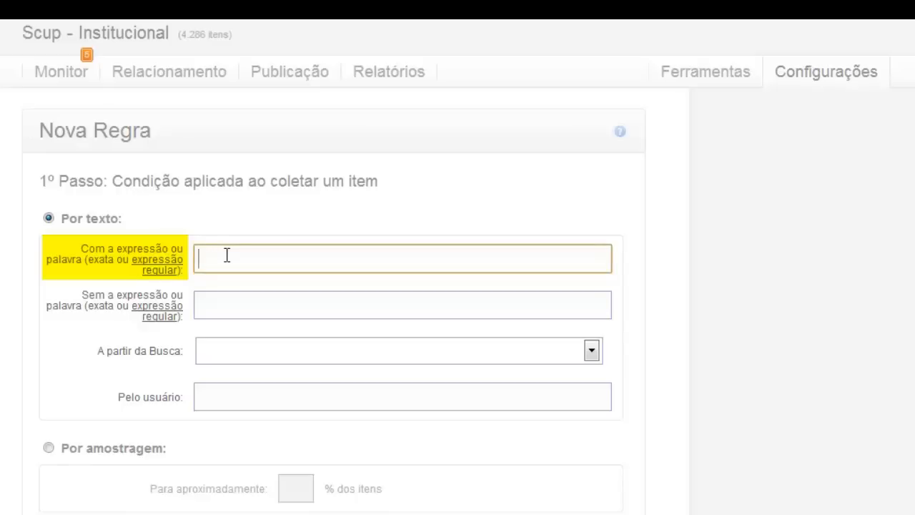
pyautogui.write('delicioso')
pyautogui.click(264, 353)
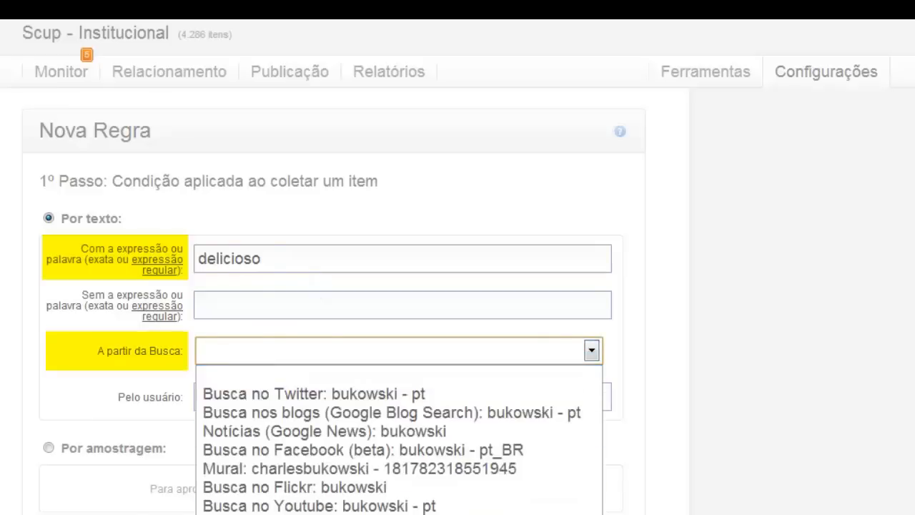
pyautogui.click(272, 513)
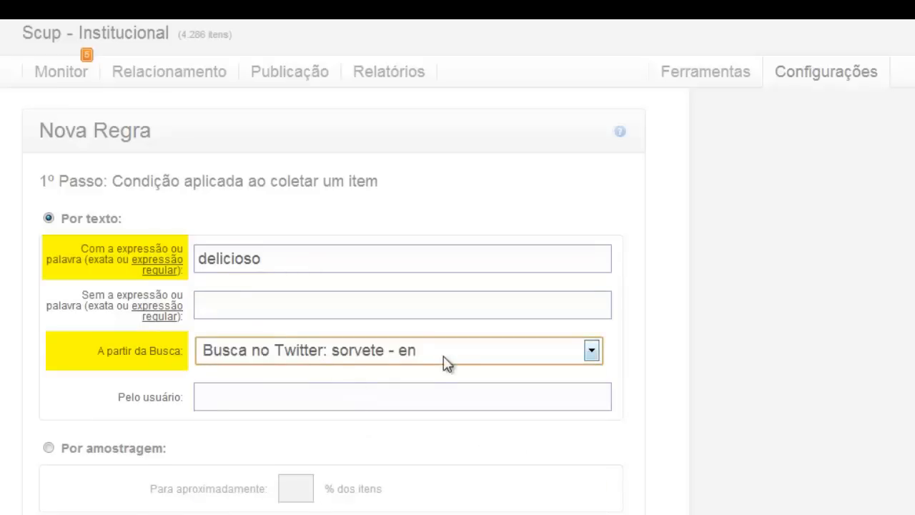
pyautogui.scroll(-4, 818, 346)
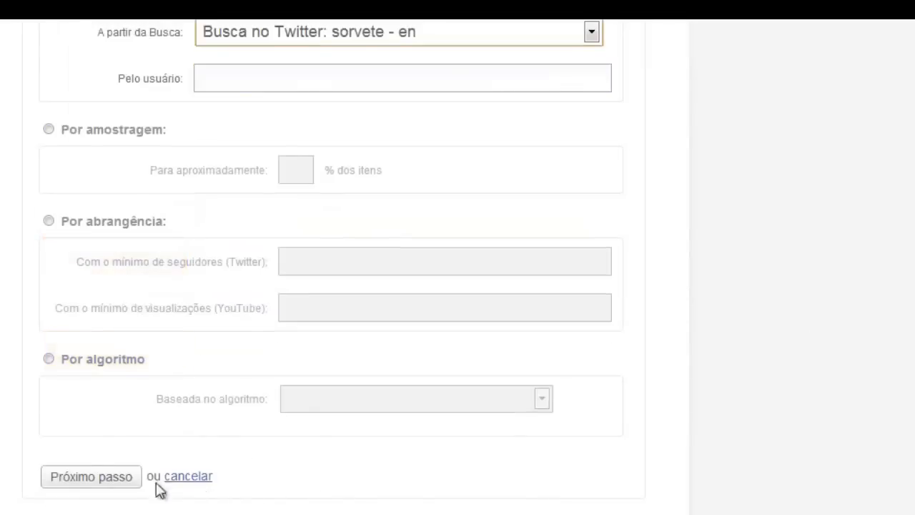
pyautogui.click(89, 477)
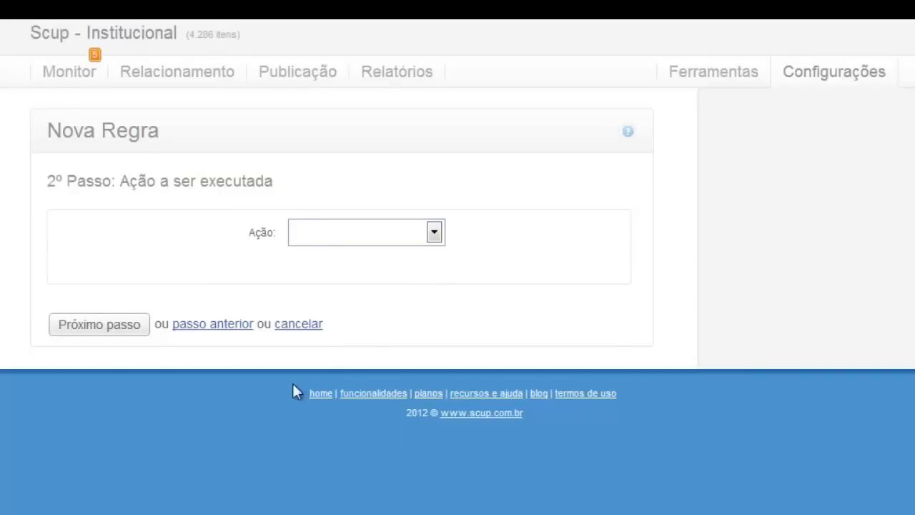
# Try a Taguear action with the Elogio tag, then cancel the new-tag prompt.
pyautogui.click(408, 238)
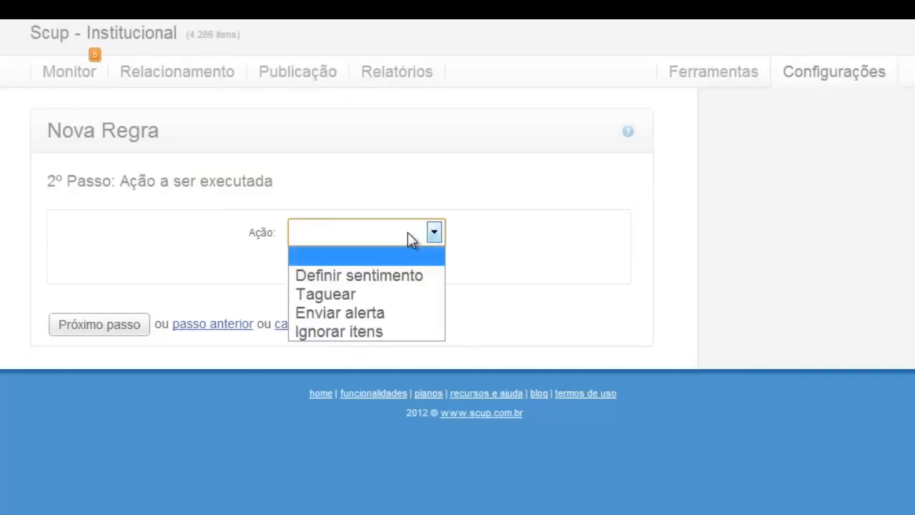
pyautogui.click(357, 294)
pyautogui.click(357, 278)
pyautogui.click(344, 321)
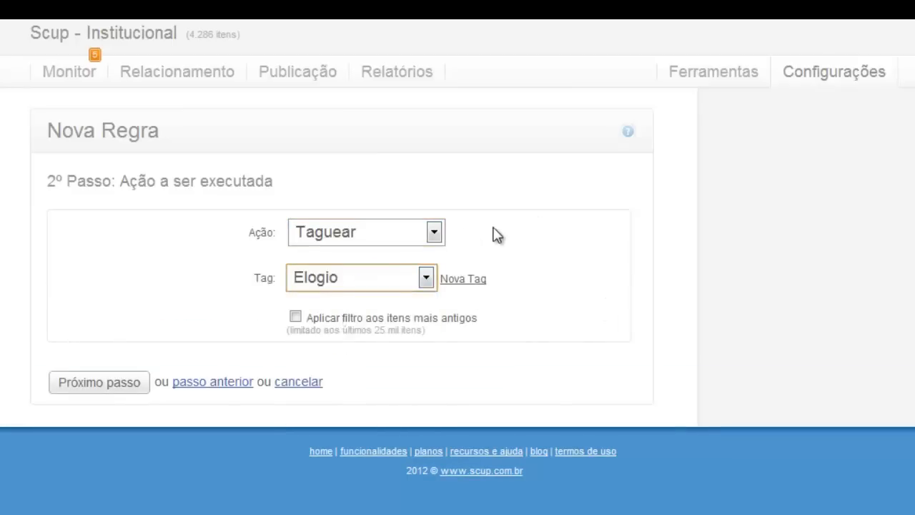
pyautogui.click(465, 282)
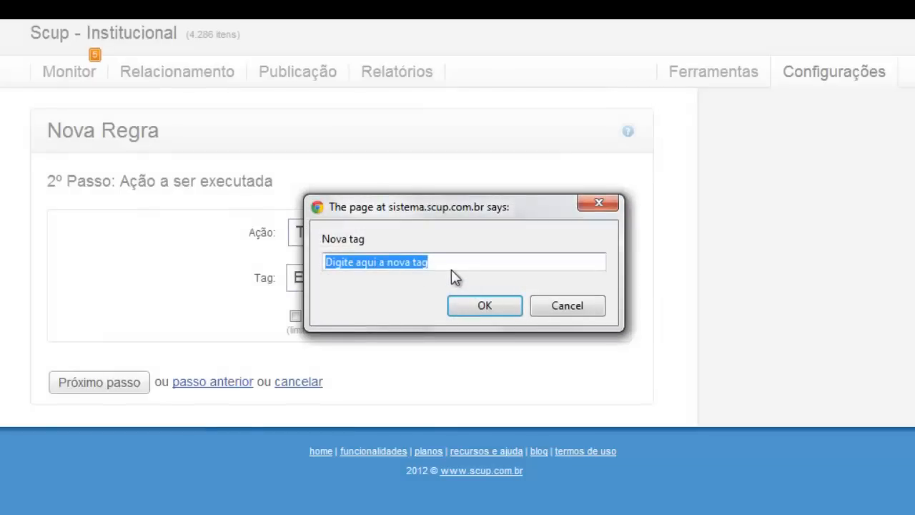
pyautogui.click(575, 309)
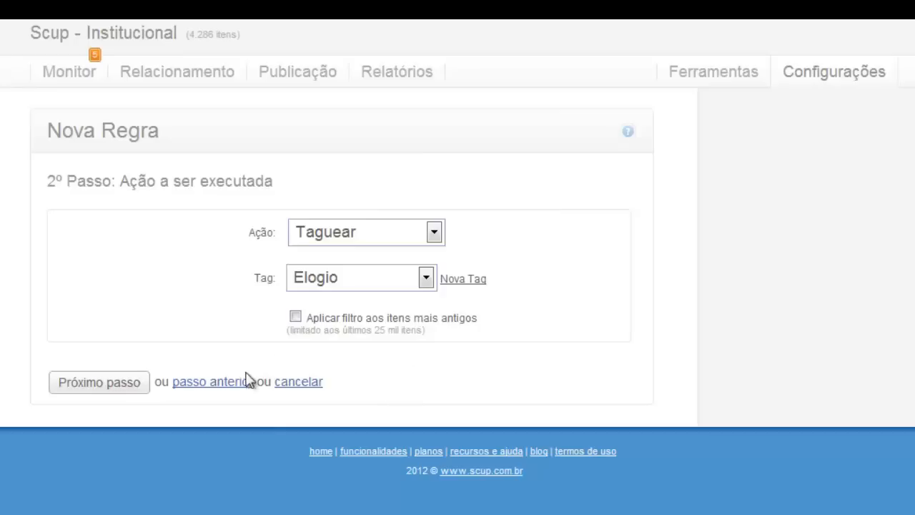
# Set the action to Definir sentimento with Positivo, then return to the condition step.
pyautogui.click(401, 236)
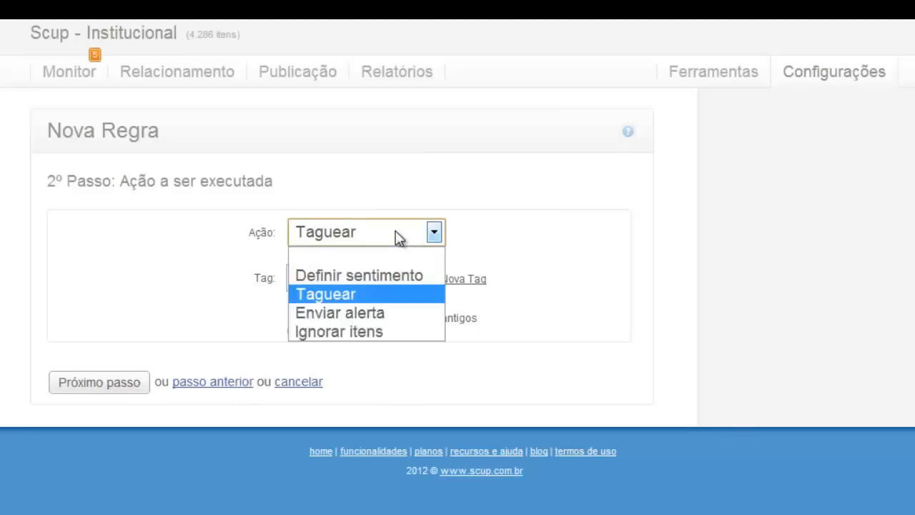
pyautogui.click(383, 276)
pyautogui.click(368, 283)
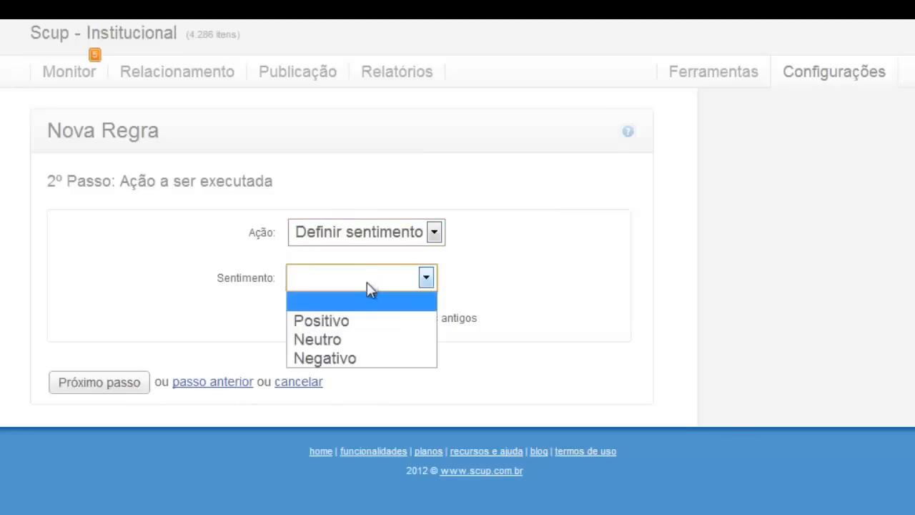
pyautogui.click(353, 321)
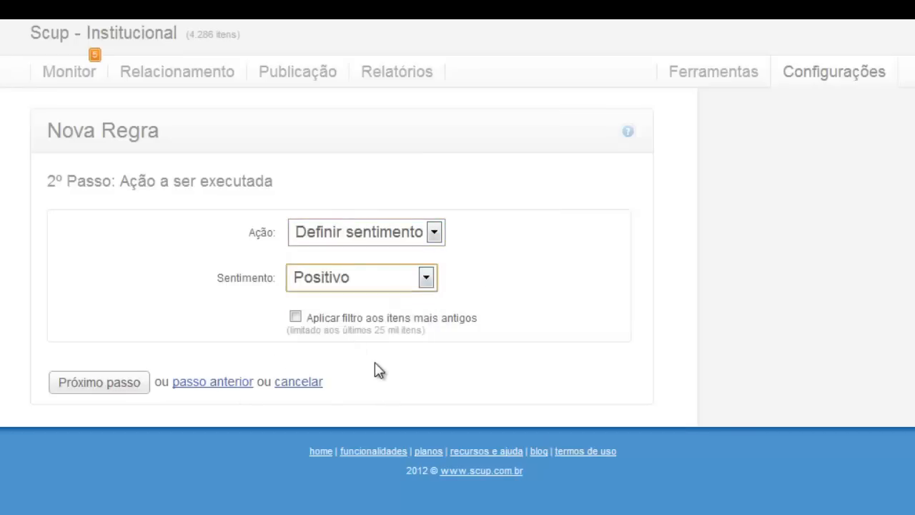
pyautogui.click(229, 382)
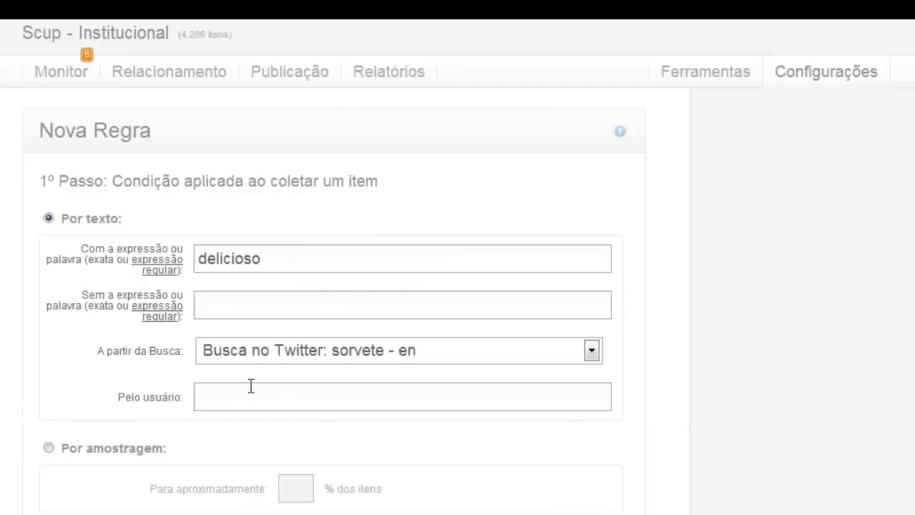
# Delete 'delicioso' and enter #promocaovaiquevai in the 'Sem a expressão' exclusion field.
pyautogui.doubleClick(256, 258)
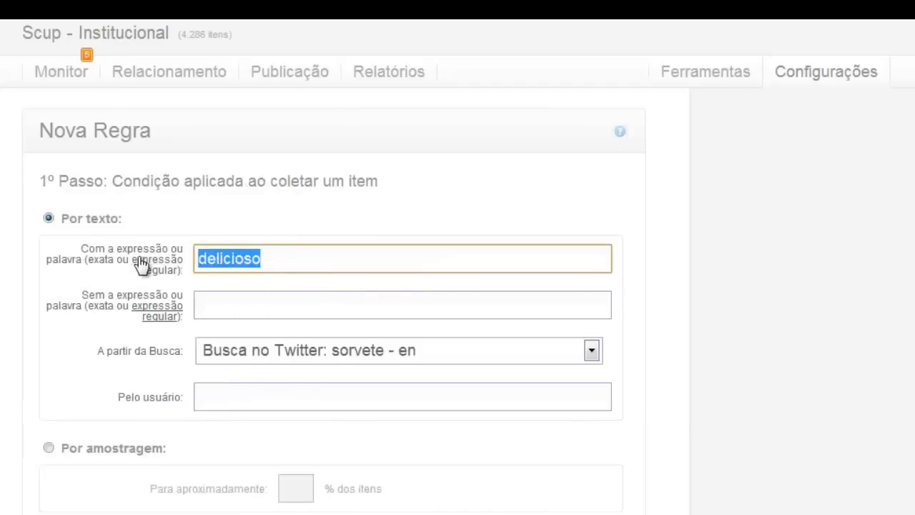
pyautogui.press('BackSpace')
pyautogui.click(248, 310)
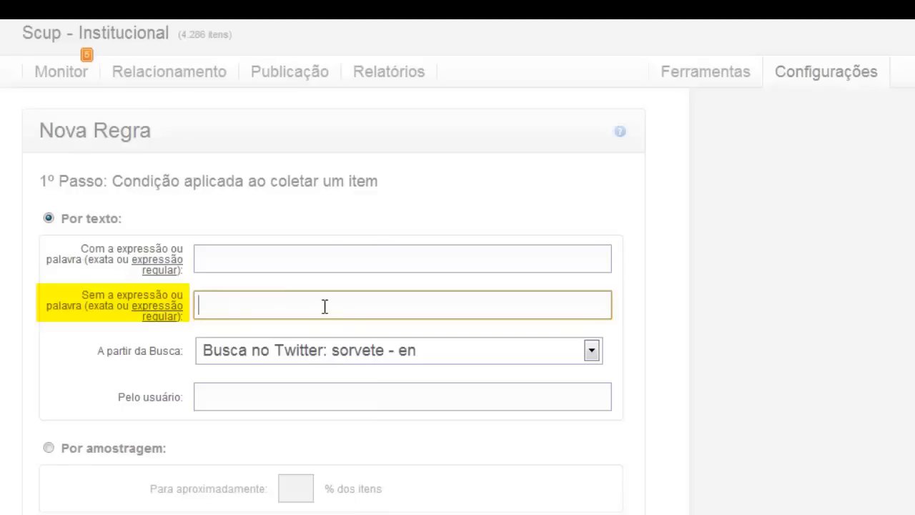
pyautogui.write('#promocaova')
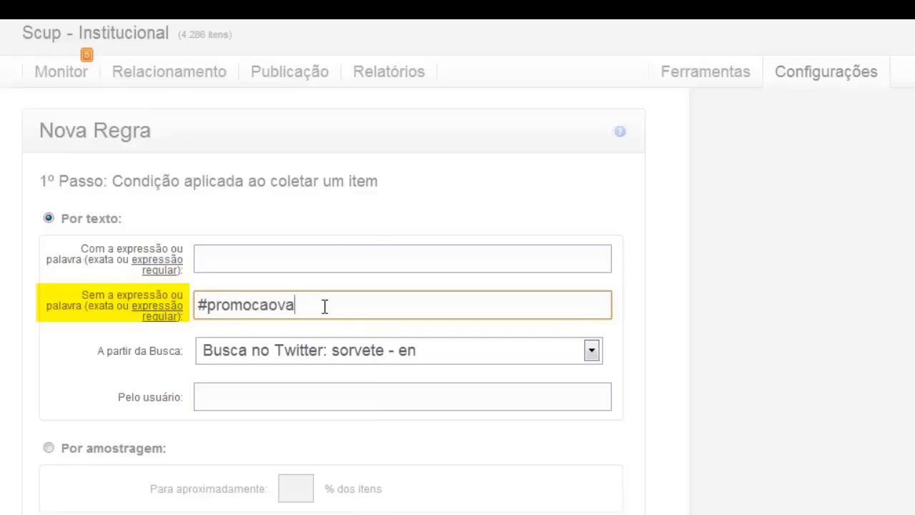
pyautogui.write('iquevai')
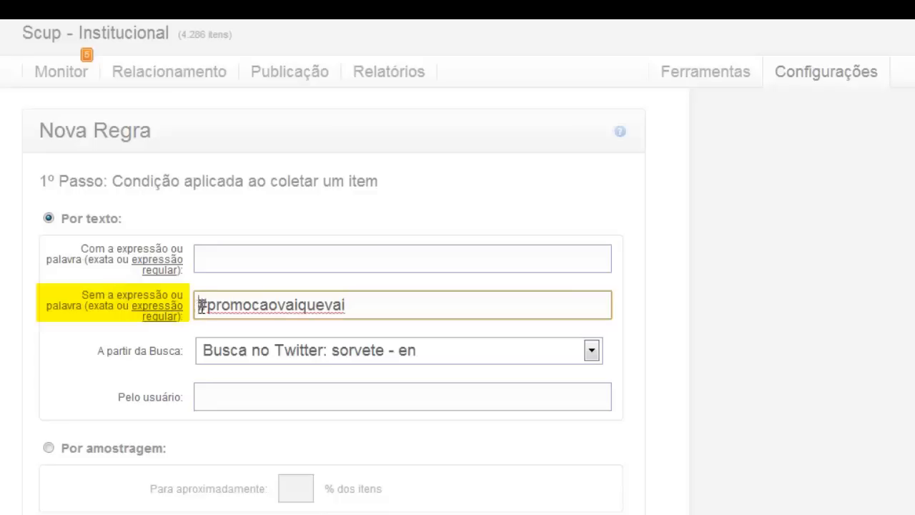
pyautogui.moveTo(198, 304); pyautogui.dragTo(208, 305)
pyautogui.click(753, 349)
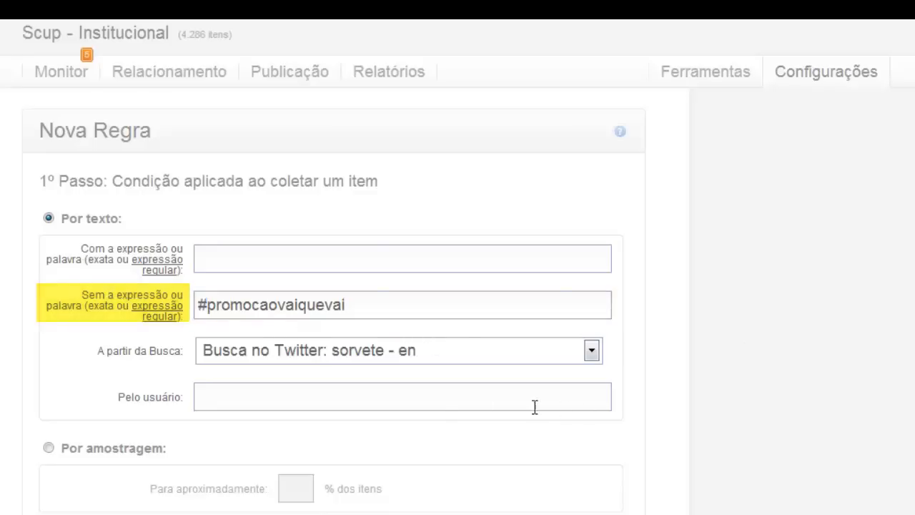
pyautogui.scroll(-3, 443, 415)
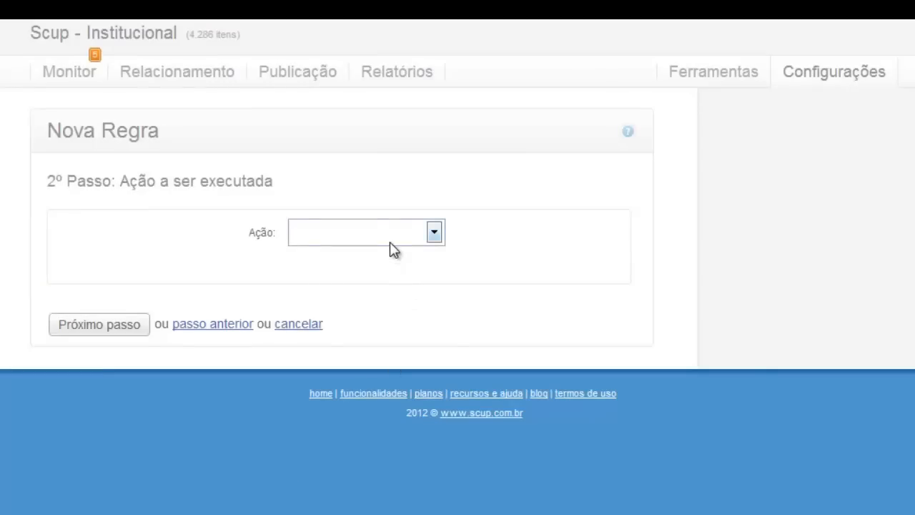
# Set the rule's action to Ignorar itens, then go back to the condition step.
pyautogui.click(390, 236)
pyautogui.click(376, 330)
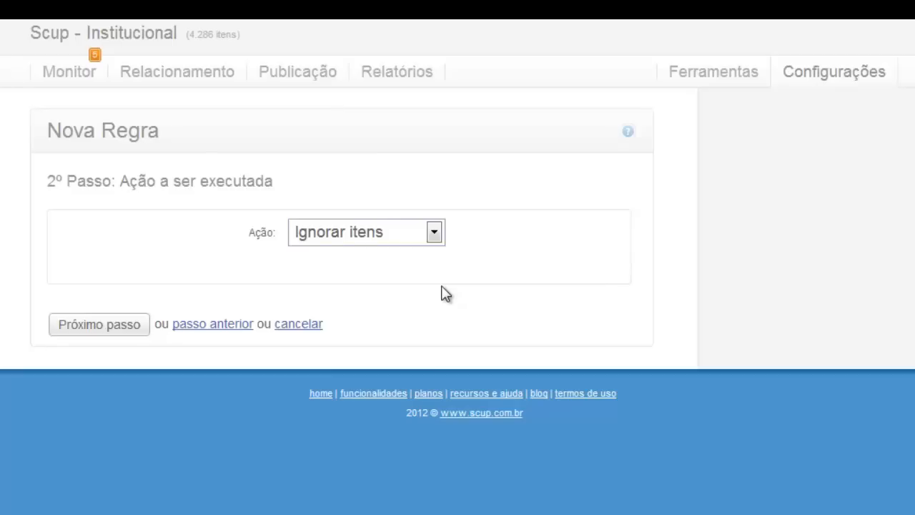
pyautogui.click(213, 324)
# Remove the #promocaovaiquevai exclusion, enter a Twitter username in 'Pelo usuário', and advance to the action step.
pyautogui.moveTo(371, 305); pyautogui.dragTo(195, 307)
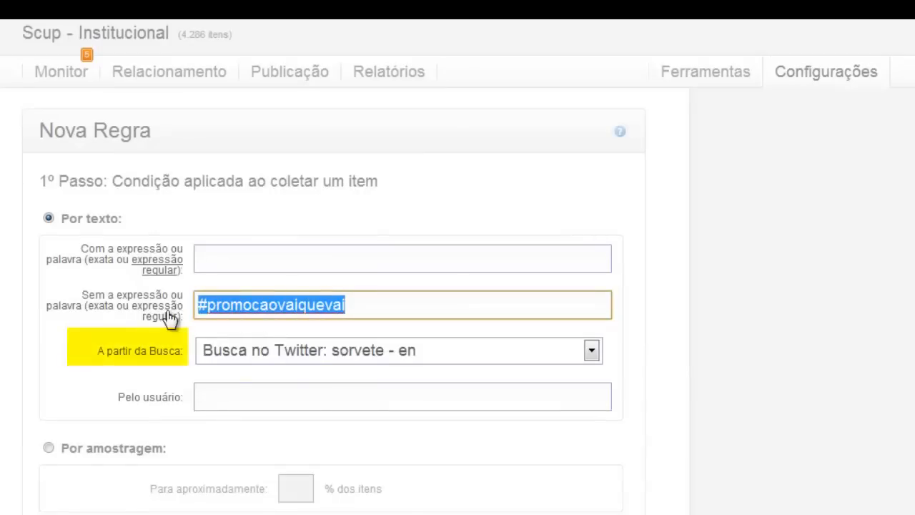
pyautogui.press('BackSpace')
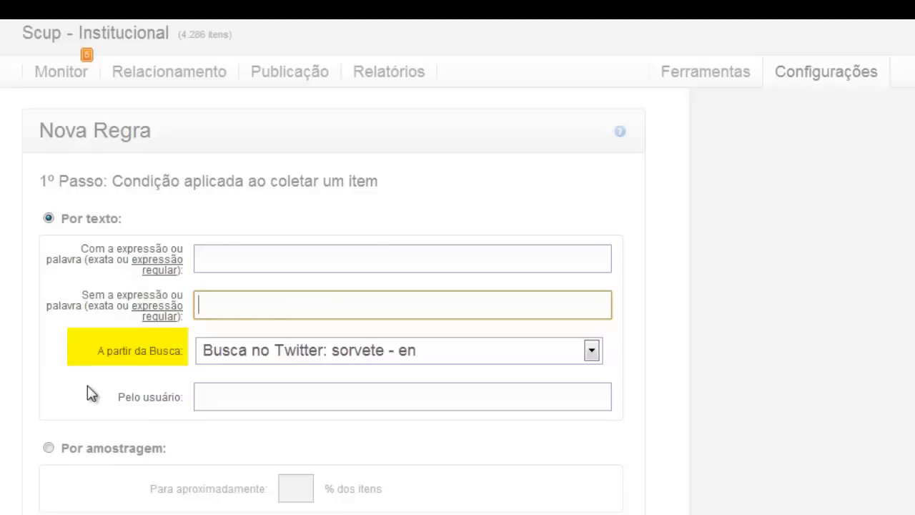
pyautogui.click(223, 397)
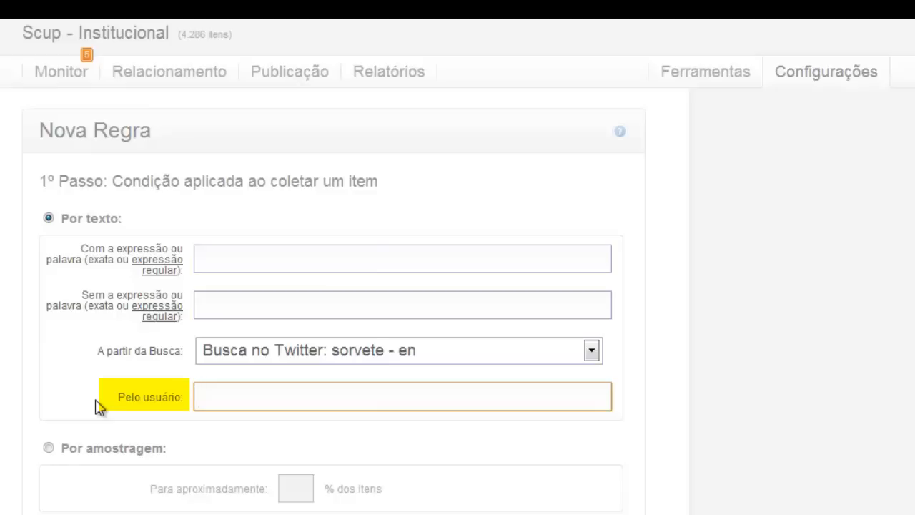
pyautogui.write('@fulano')
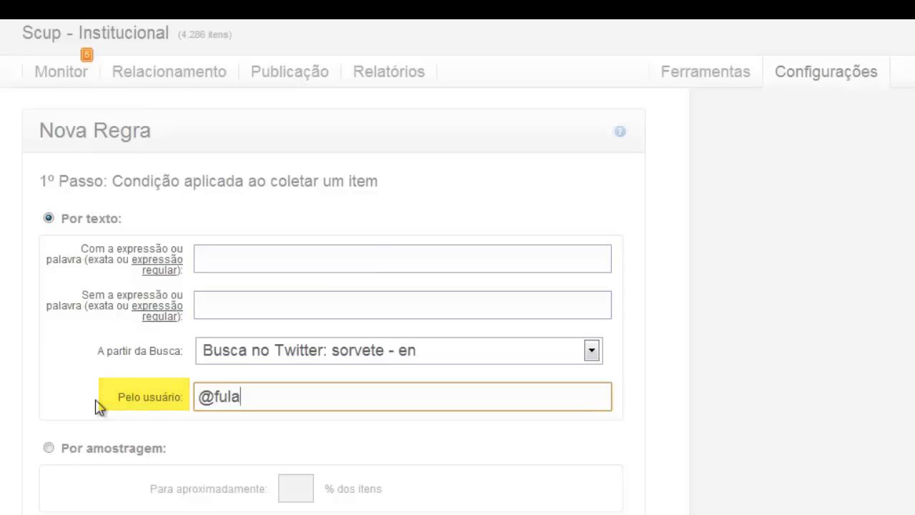
pyautogui.scroll(-5, 170, 336)
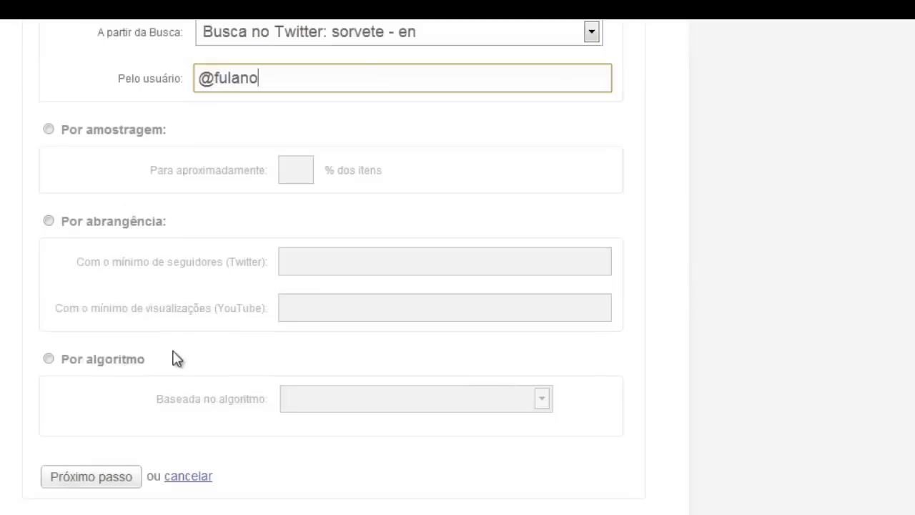
pyautogui.click(106, 483)
# Set the action to Taguear and create a new tag named Influenciador.
pyautogui.click(335, 232)
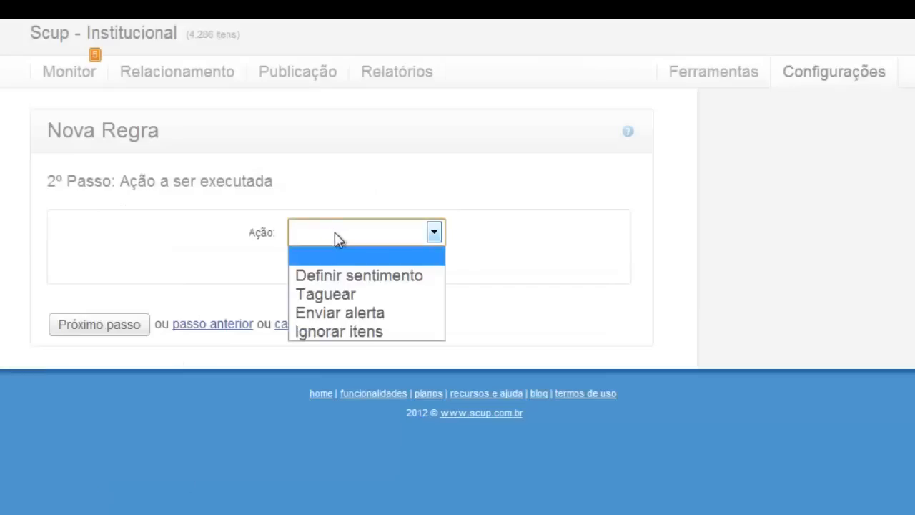
pyautogui.click(359, 293)
pyautogui.click(466, 280)
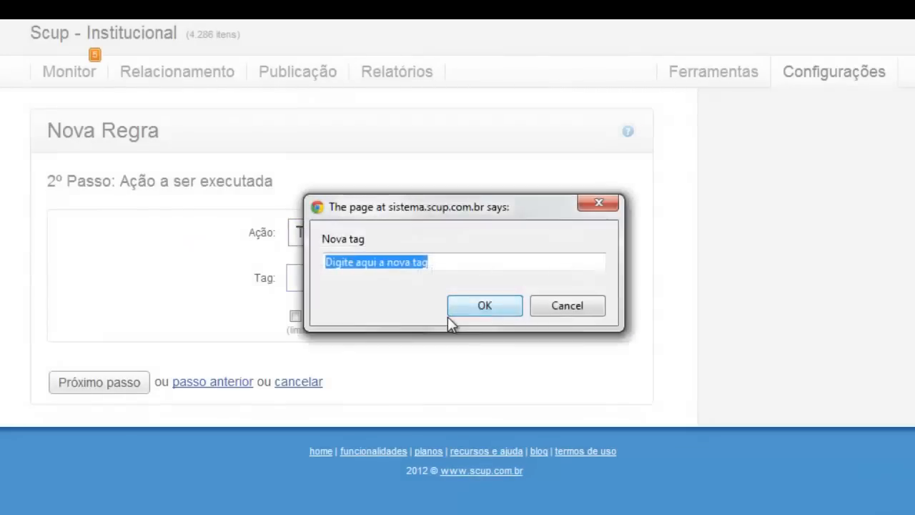
pyautogui.write('Influenc')
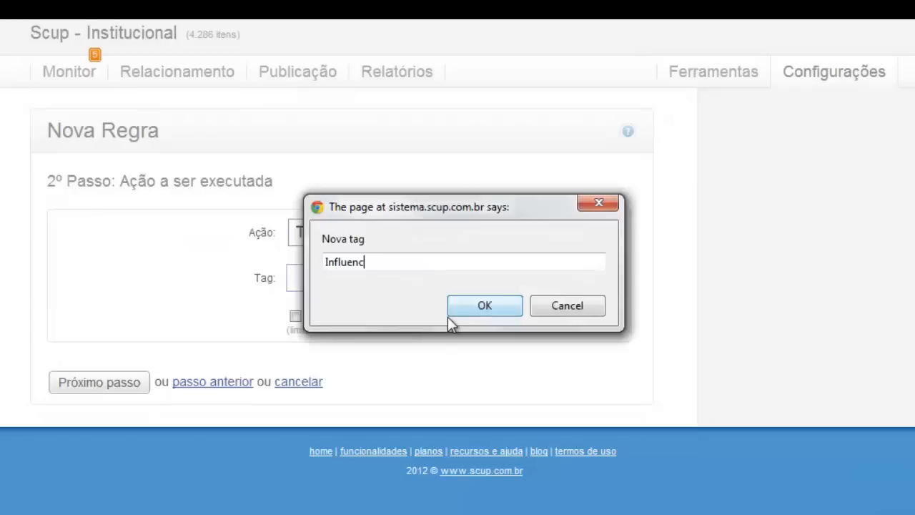
pyautogui.write('iador')
pyautogui.click(484, 306)
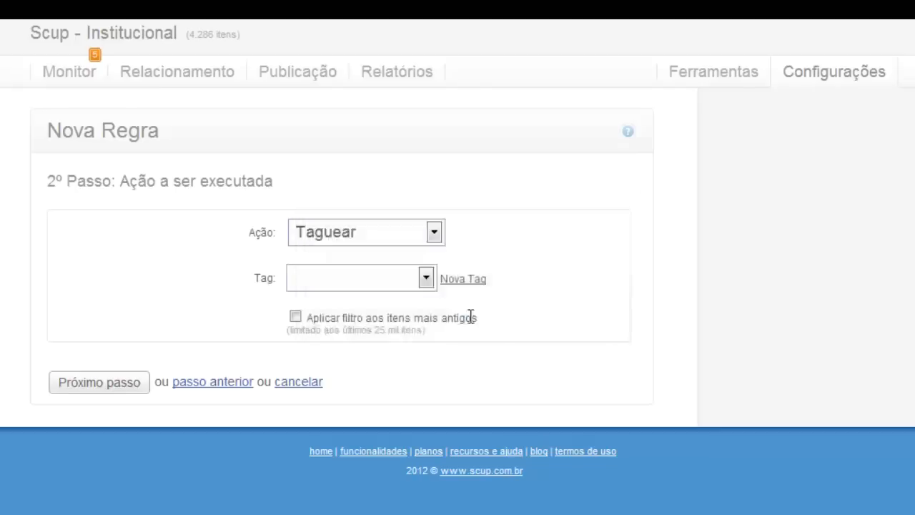
pyautogui.press('F10')
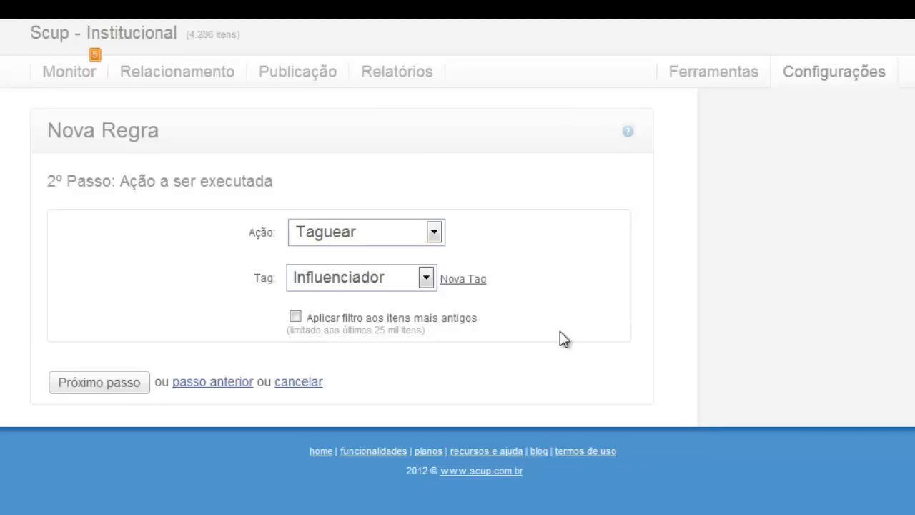
# Switch the action to Enviar alerta and start filling in the alert's Email field.
pyautogui.click(383, 231)
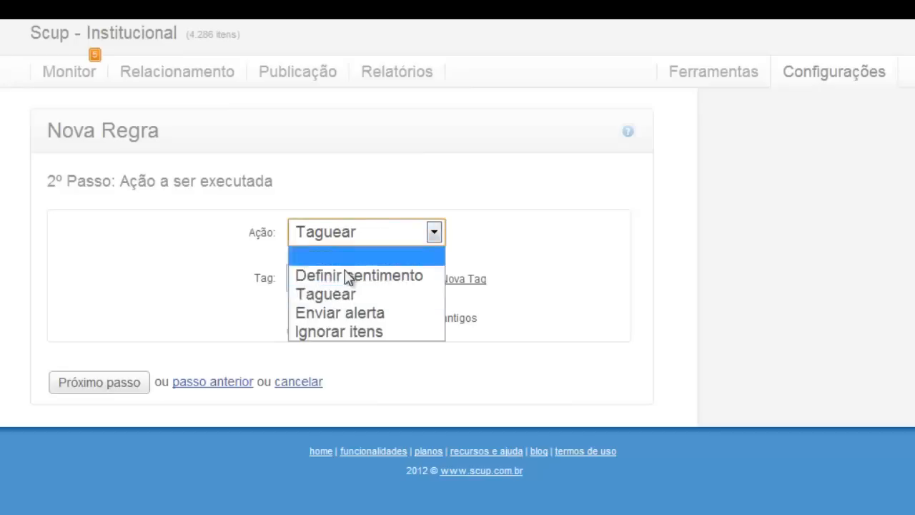
pyautogui.click(349, 312)
pyautogui.click(354, 280)
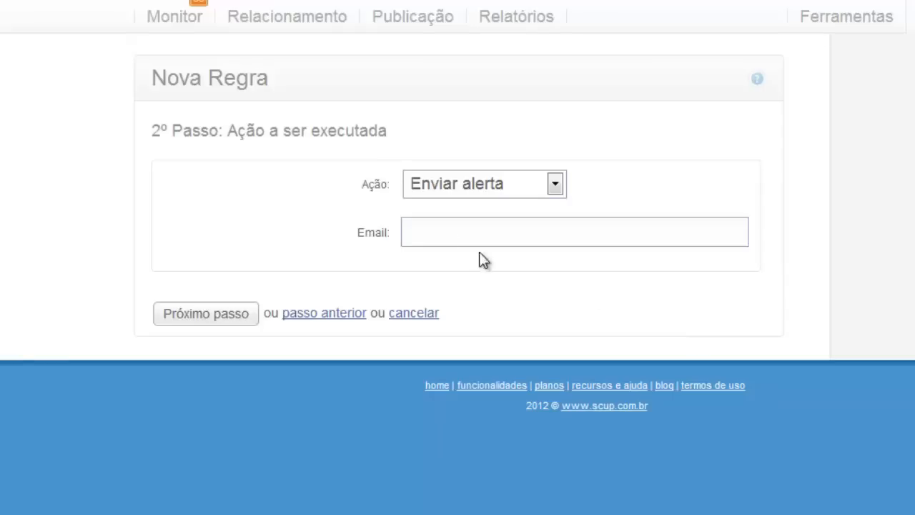
# Go back to the condition step and scroll to the Por amostragem, Por abrangência and Por algoritmo options.
pyautogui.click(323, 315)
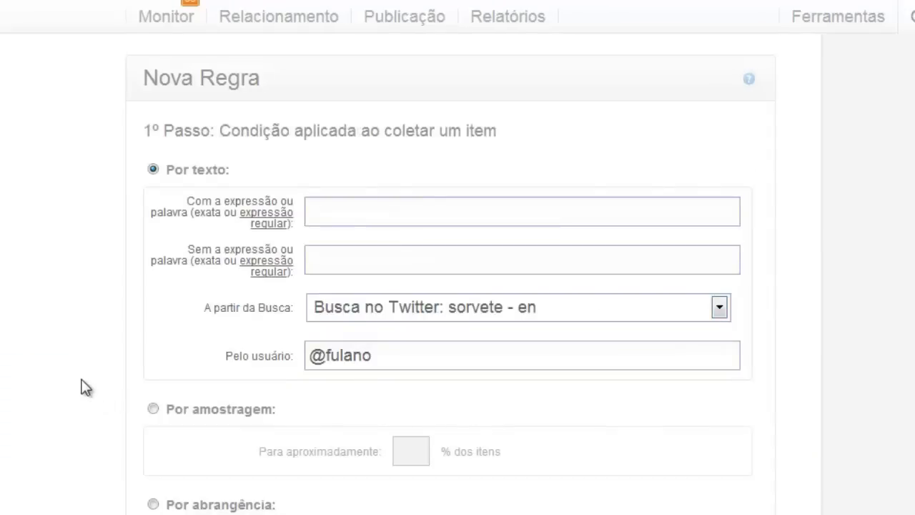
pyautogui.scroll(-3, 81, 379)
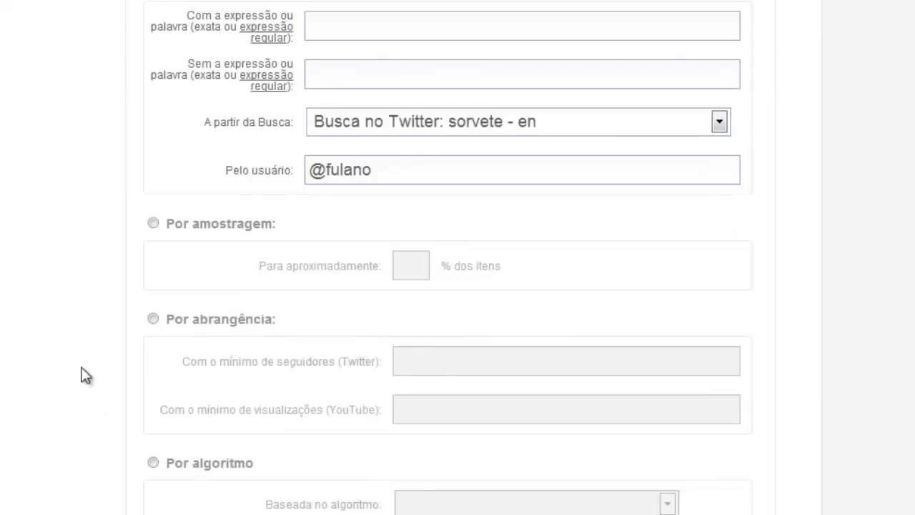
pyautogui.scroll(-3, 81, 317)
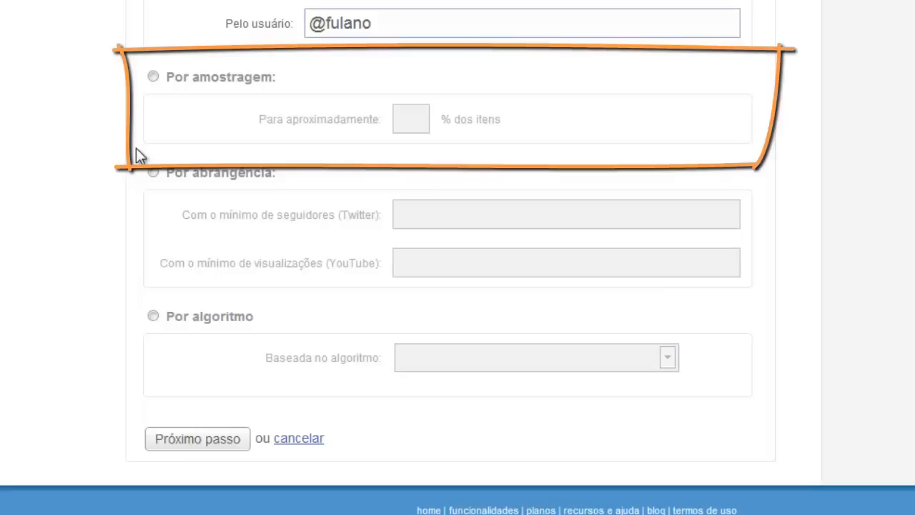
# Set the rule's condition to Por amostragem, sampling 30% of items.
pyautogui.click(158, 79)
pyautogui.click(413, 119)
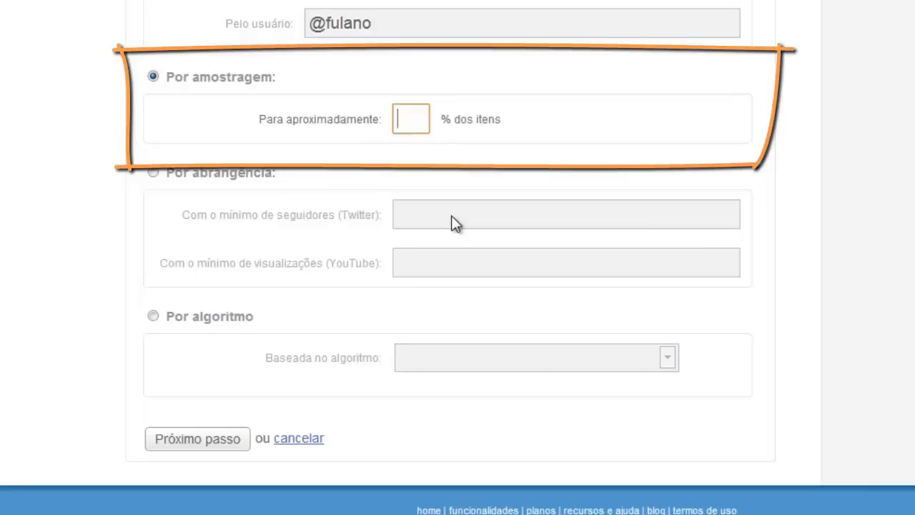
pyautogui.write('30')
# Make the rule's action Taguear with the Amostra tag.
pyautogui.click(216, 448)
pyautogui.click(499, 190)
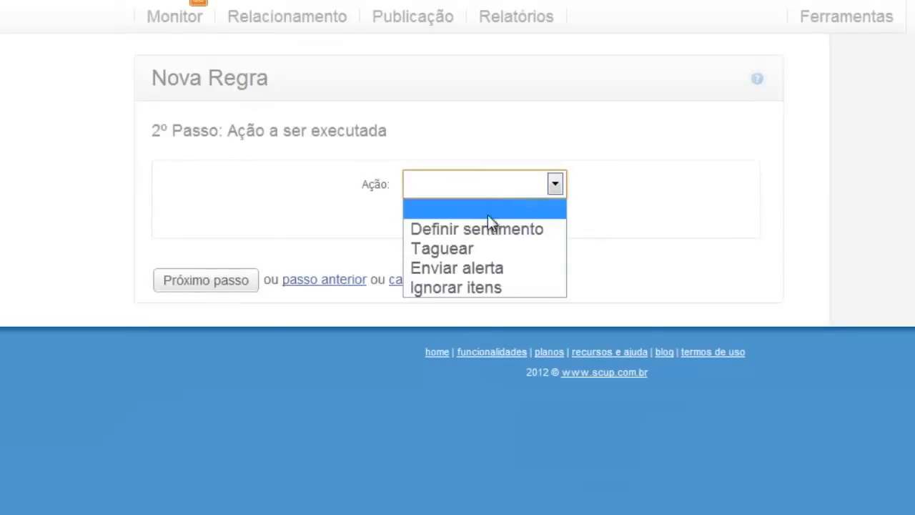
pyautogui.click(472, 249)
pyautogui.click(543, 232)
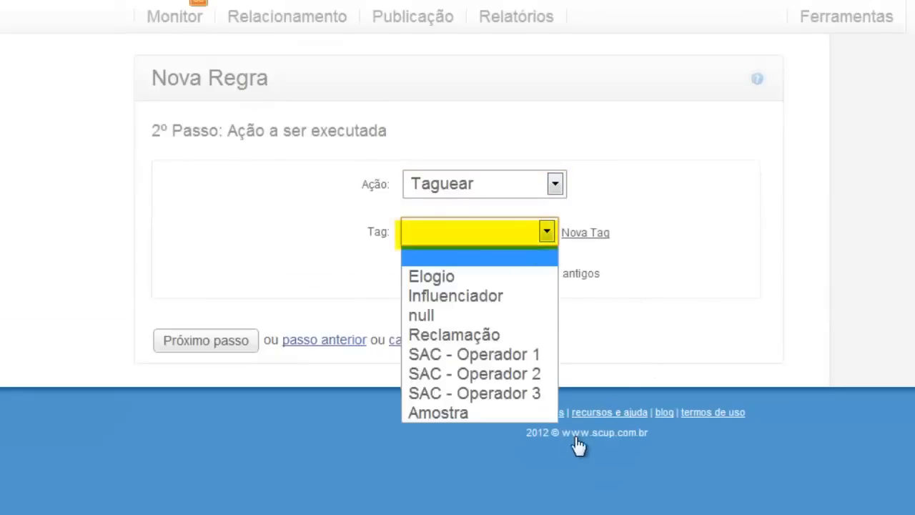
pyautogui.click(462, 413)
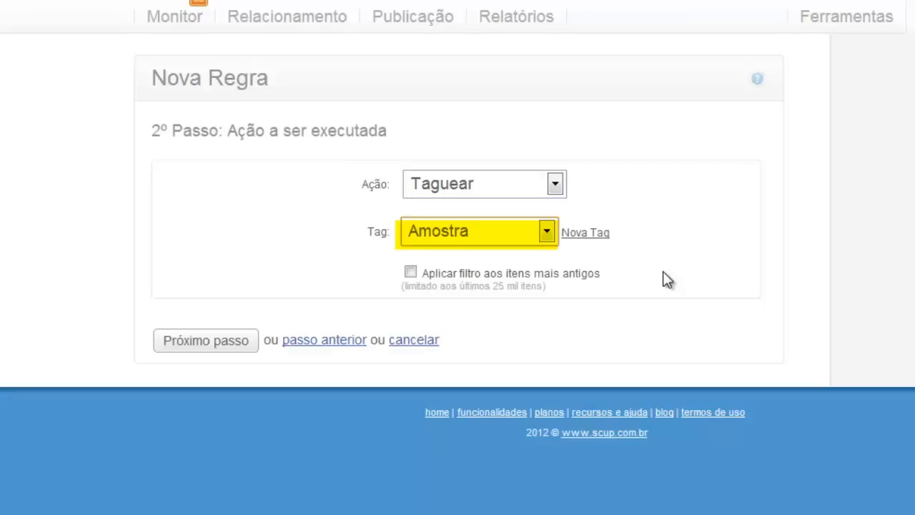
# Back on the condition step, change the sampling percentage from 30 to 80.
pyautogui.click(303, 341)
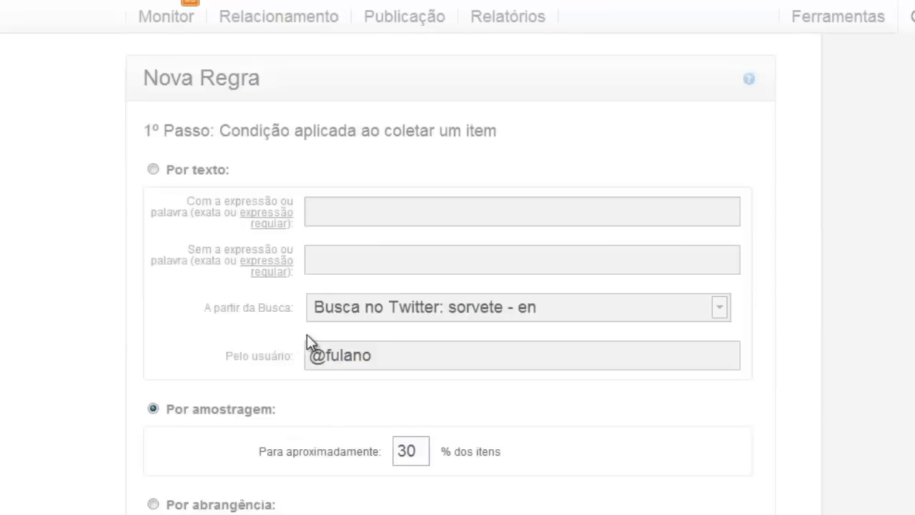
pyautogui.scroll(-3, 379, 396)
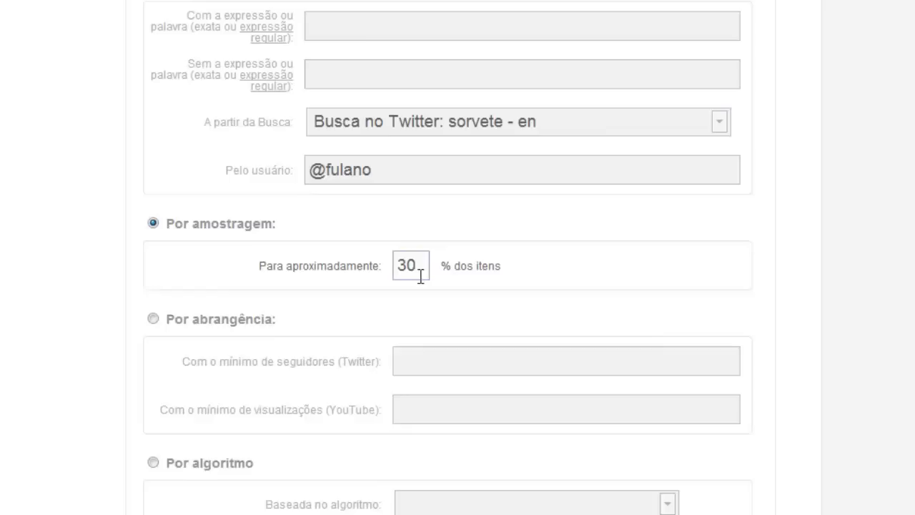
pyautogui.moveTo(419, 265); pyautogui.dragTo(398, 265)
pyautogui.write('80')
# Change the rule's action to Ignorar itens.
pyautogui.scroll(-2, 391, 270)
pyautogui.click(235, 439)
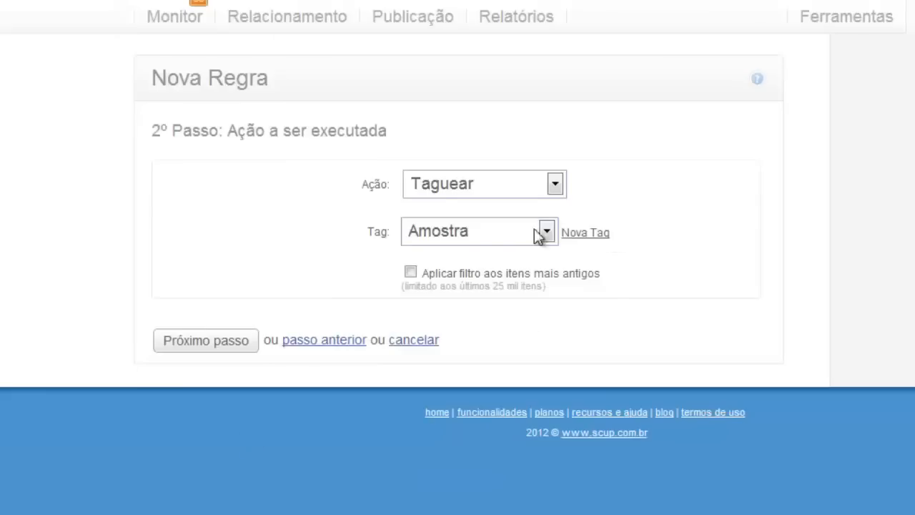
pyautogui.click(480, 185)
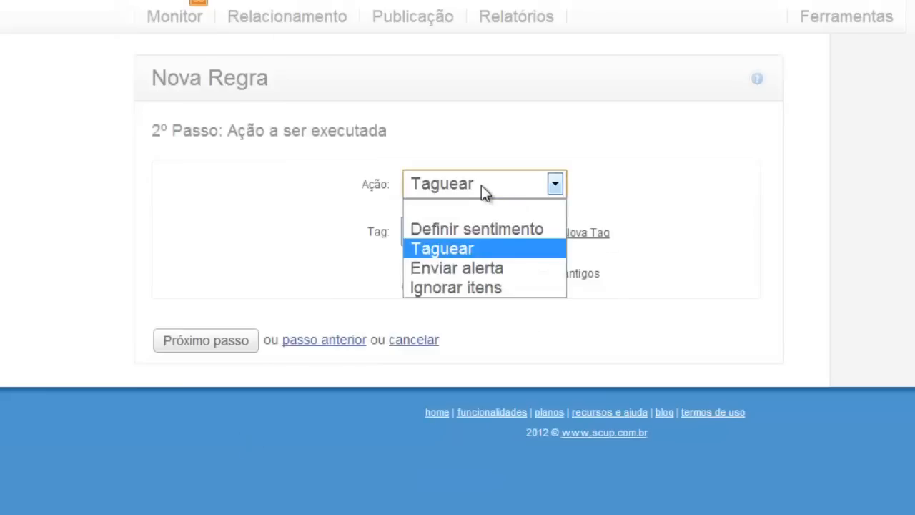
pyautogui.click(475, 288)
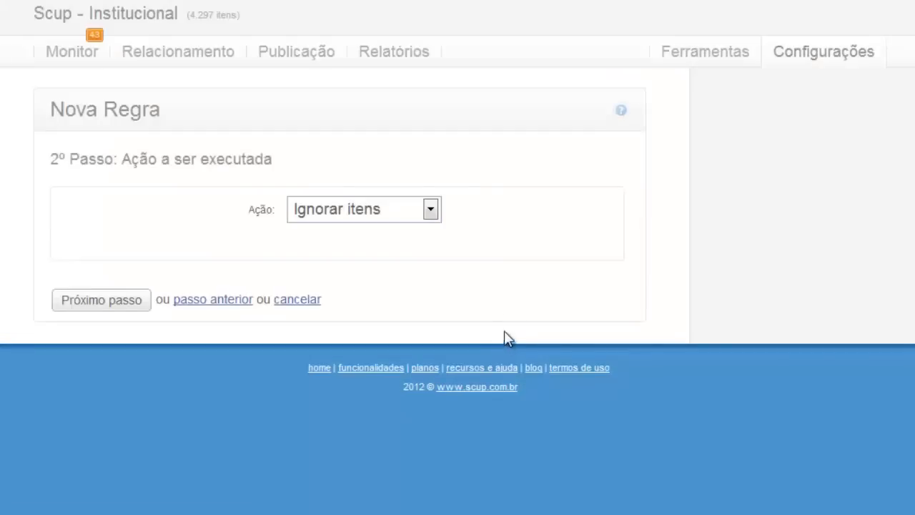
# Switch the condition to Por abrangência with a minimum of 1000 Twitter followers.
pyautogui.click(206, 300)
pyautogui.scroll(-2, 300, 364)
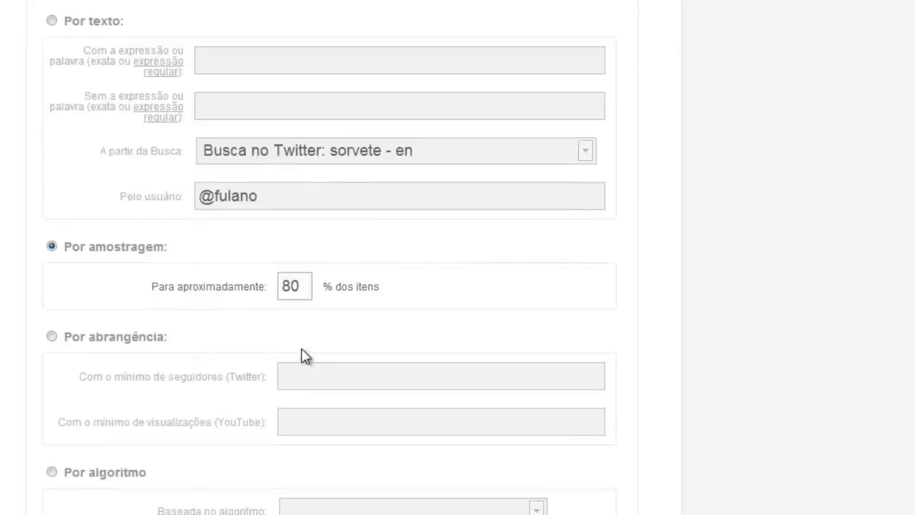
pyautogui.click(76, 344)
pyautogui.scroll(-1, 99, 419)
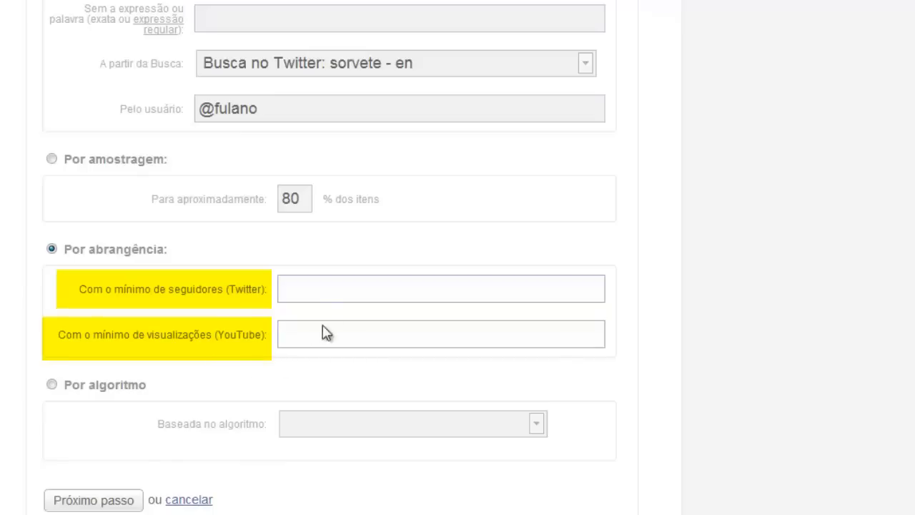
pyautogui.click(325, 290)
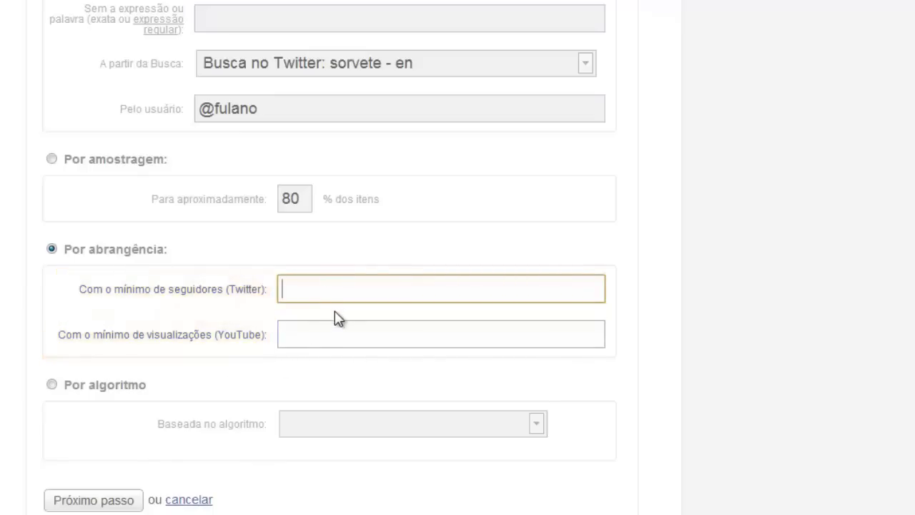
pyautogui.write('1000')
# Set the rule's action to Taguear with the Influenciador tag.
pyautogui.click(118, 499)
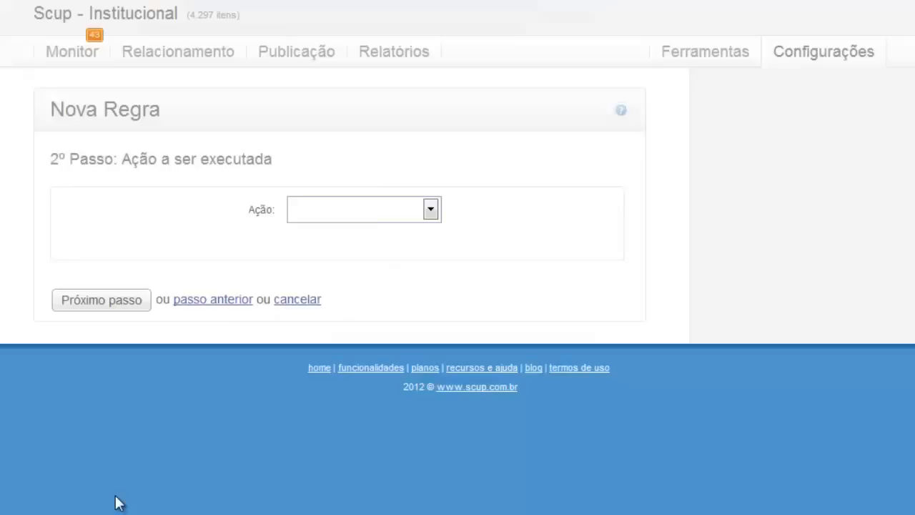
pyautogui.click(401, 210)
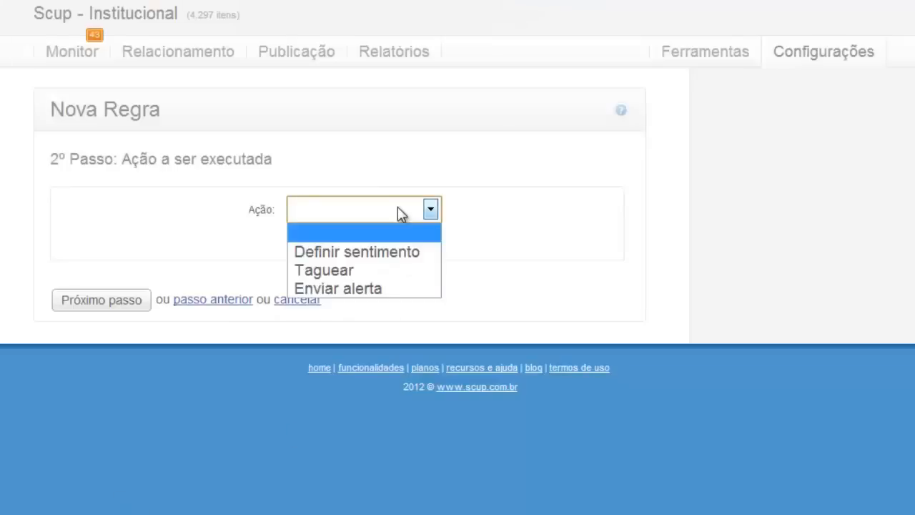
pyautogui.click(396, 276)
pyautogui.click(420, 255)
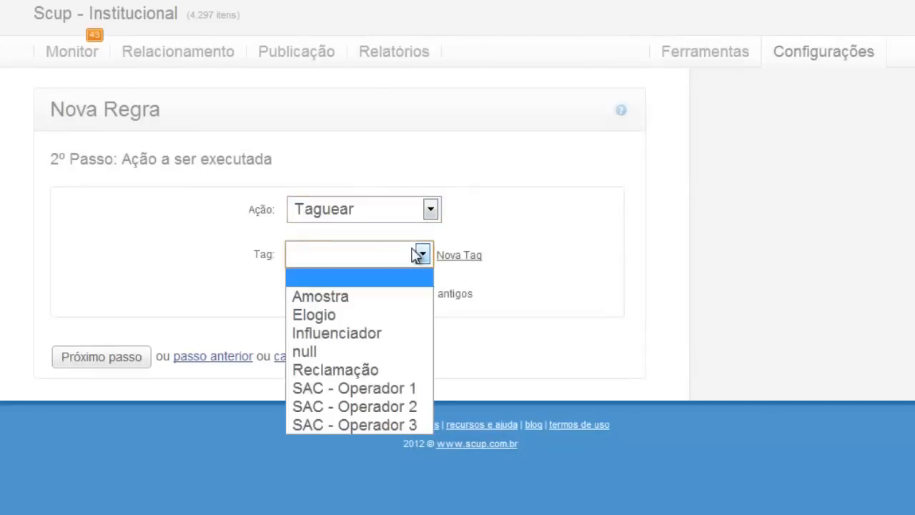
pyautogui.click(419, 256)
pyautogui.click(417, 255)
pyautogui.click(398, 331)
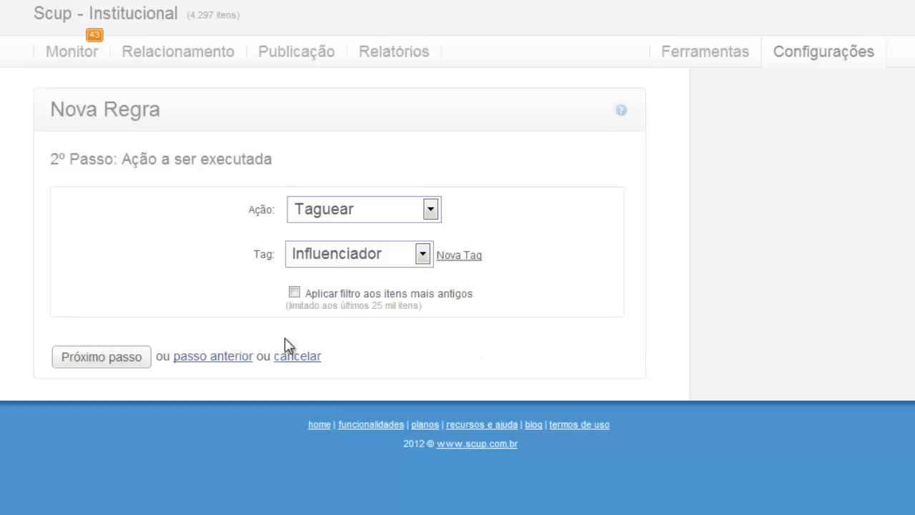
# Clear the 1000 Twitter follower minimum and require at least 500 YouTube views instead.
pyautogui.click(228, 365)
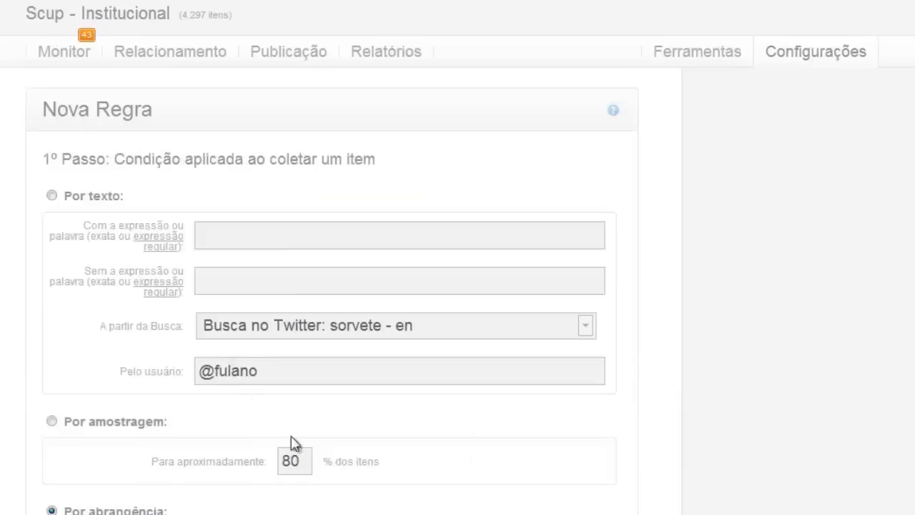
pyautogui.scroll(-4, 292, 441)
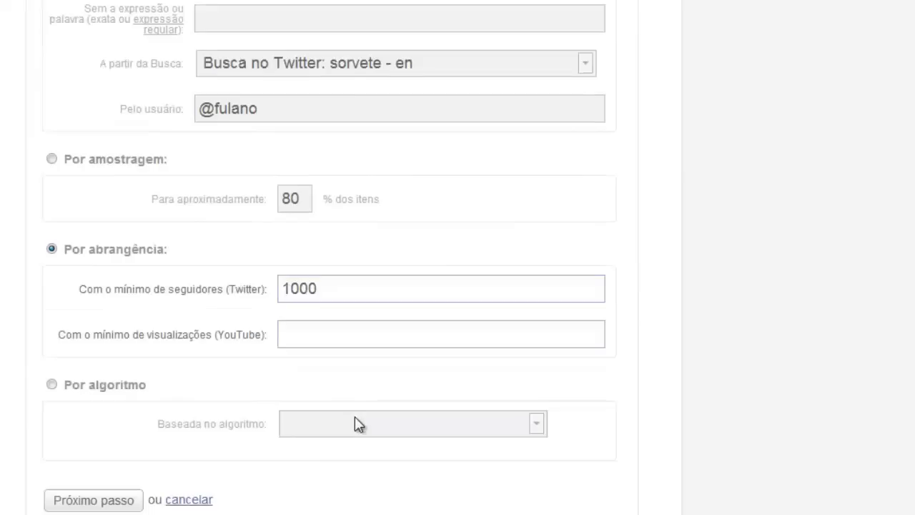
pyautogui.click(307, 335)
pyautogui.moveTo(349, 289); pyautogui.dragTo(238, 292)
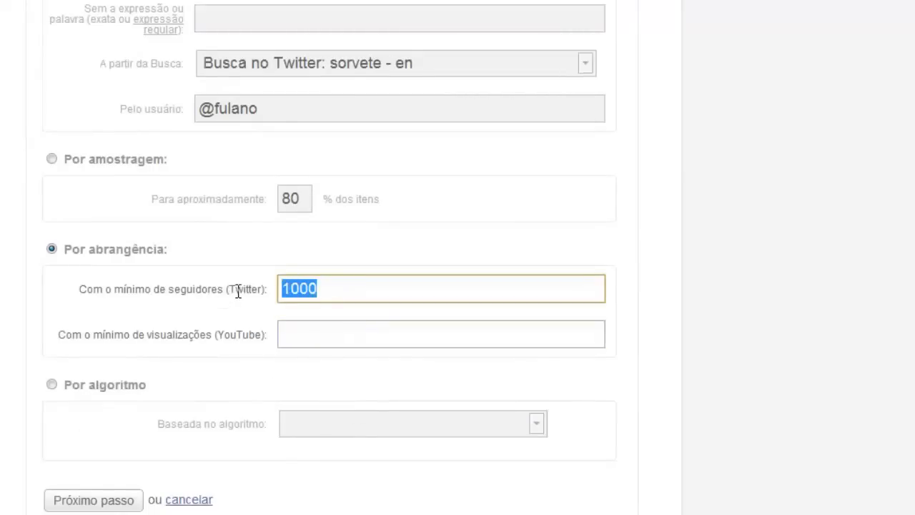
pyautogui.press('BackSpace')
pyautogui.click(347, 341)
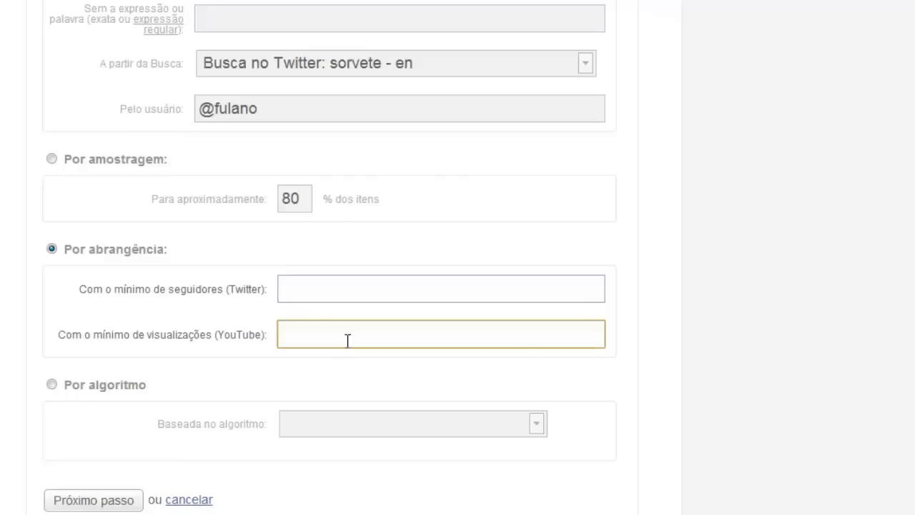
pyautogui.write('500')
pyautogui.click(103, 503)
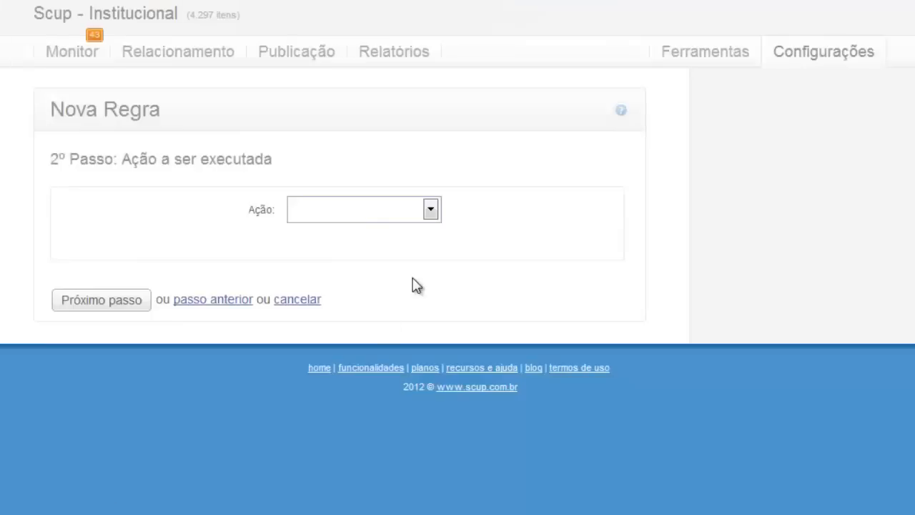
# Choose Enviar alerta as the rule's action and place the cursor in its Email field.
pyautogui.click(375, 213)
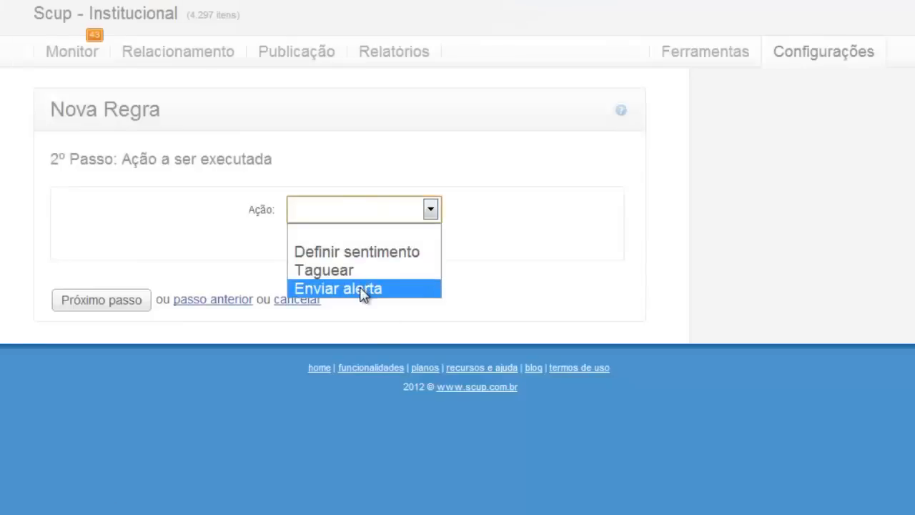
pyautogui.click(360, 289)
pyautogui.click(413, 254)
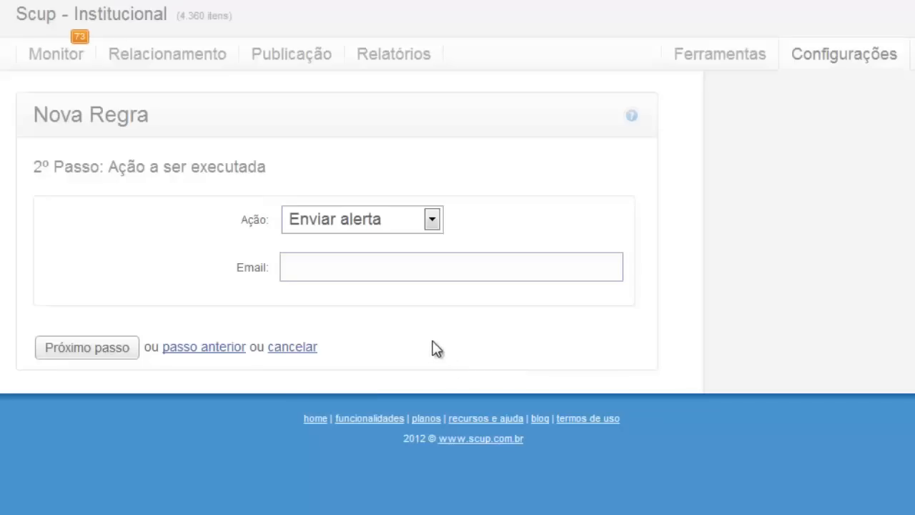
# Switch the condition to Por algoritmo using Distribuição de tags em sequência.
pyautogui.click(202, 350)
pyautogui.scroll(-5, 214, 343)
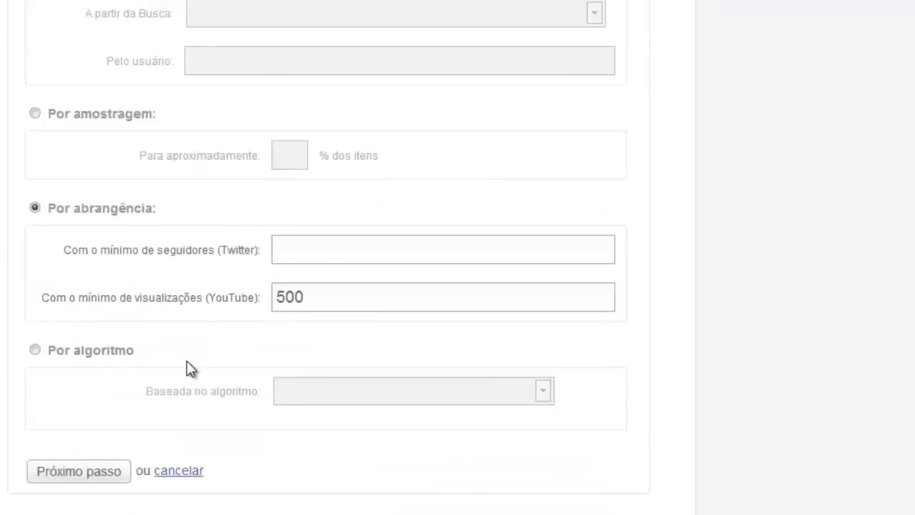
pyautogui.click(86, 353)
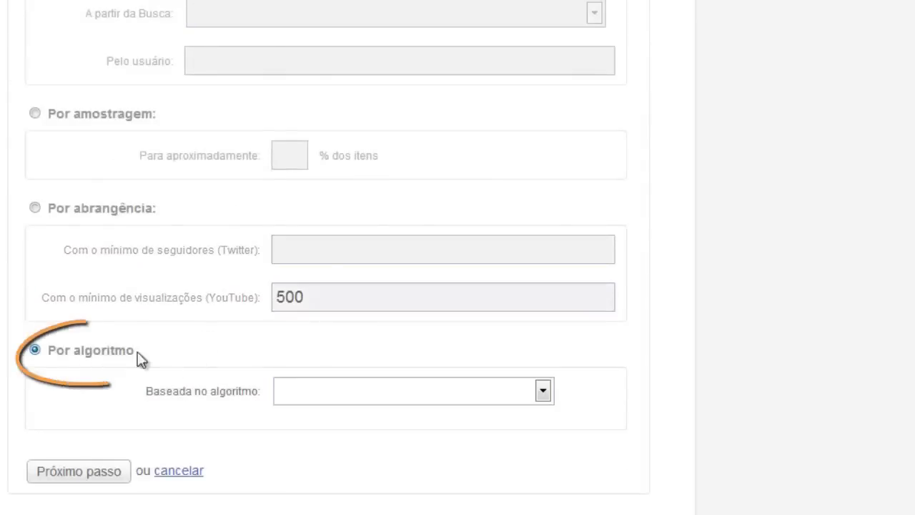
pyautogui.click(337, 401)
pyautogui.click(351, 434)
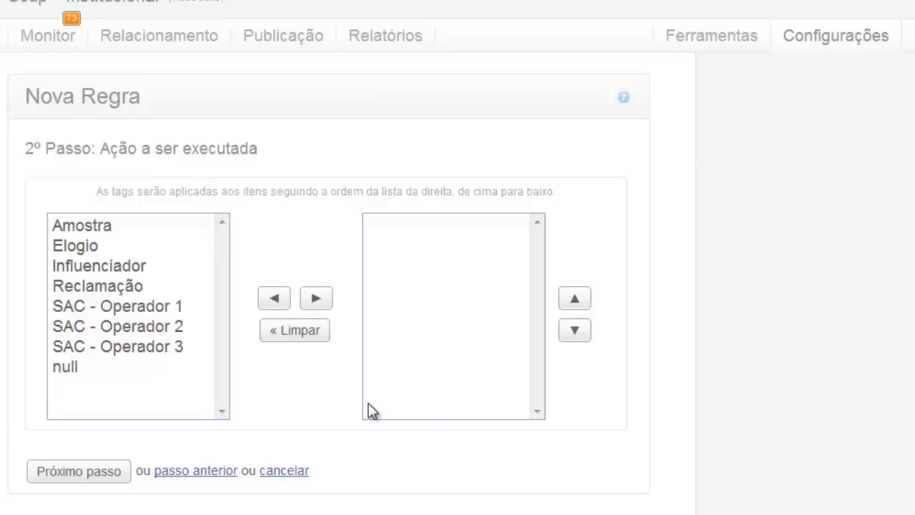
# Move SAC - Operador 1, 2 and 3 into the applied tag list, then go back to step 1.
pyautogui.click(143, 309)
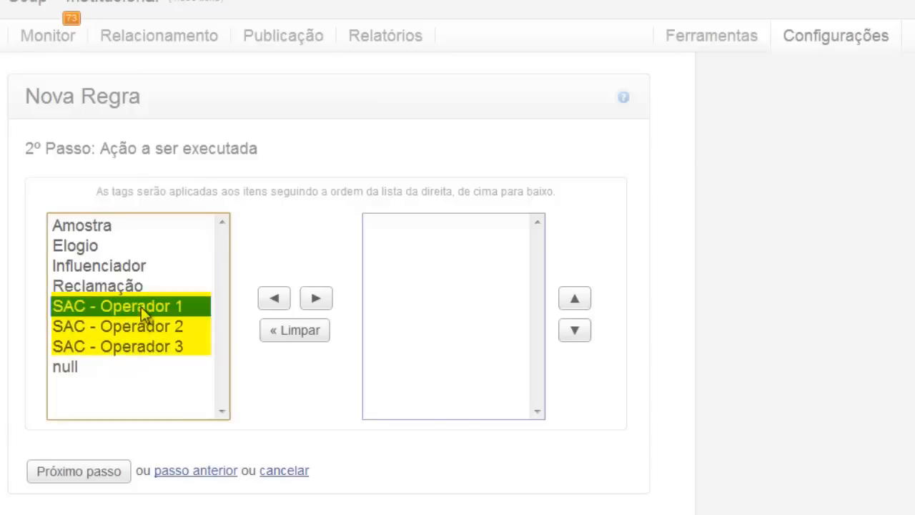
pyautogui.click(126, 330)
pyautogui.click(127, 347)
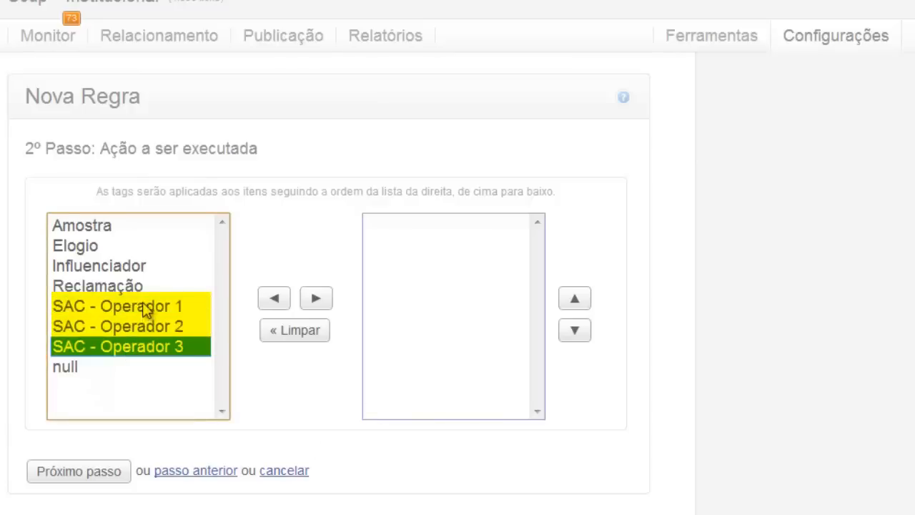
pyautogui.click(145, 310)
pyautogui.click(150, 326)
pyautogui.click(158, 349)
pyautogui.click(145, 309)
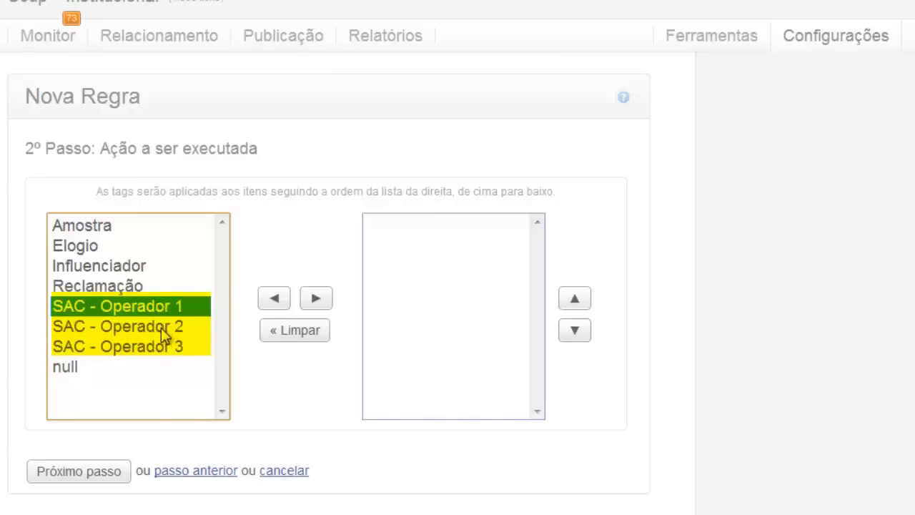
pyautogui.keyDown('ctrl'); pyautogui.click(161, 328); pyautogui.keyUp('ctrl')
pyautogui.keyDown('ctrl'); pyautogui.click(166, 347); pyautogui.keyUp('ctrl')
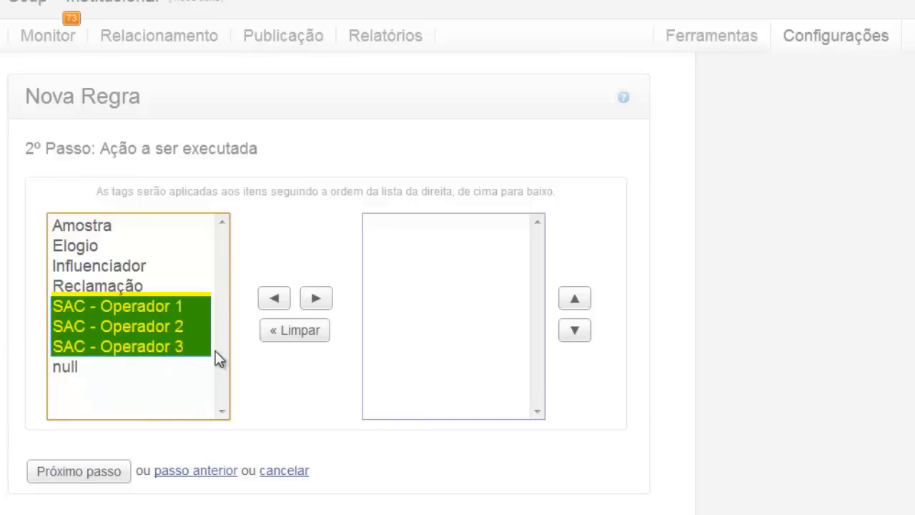
pyautogui.click(316, 299)
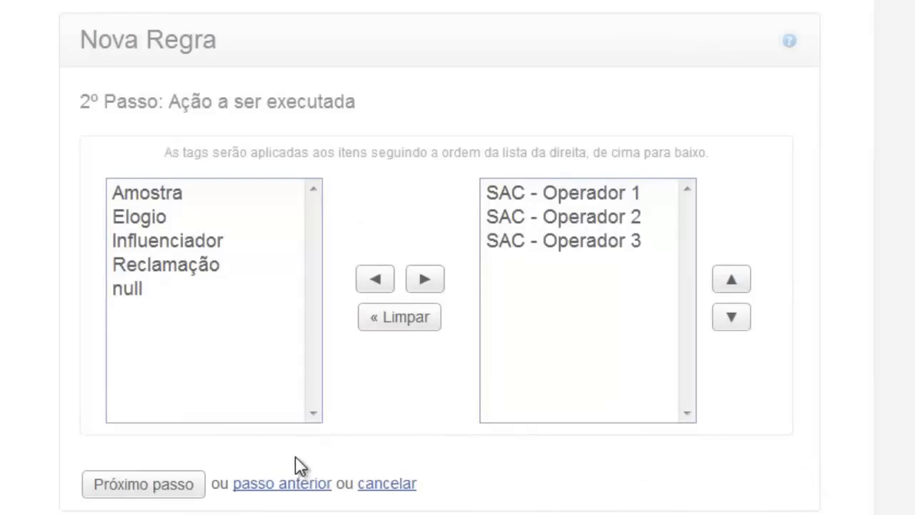
pyautogui.click(281, 484)
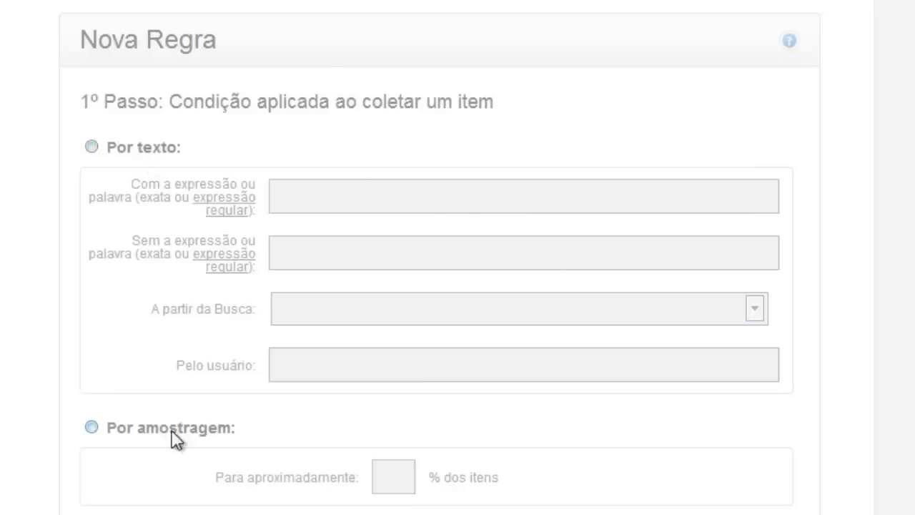
# Set the condition to Por texto, matching items containing 'teste'.
pyautogui.scroll(-3, 262, 414)
pyautogui.scroll(-3, 304, 378)
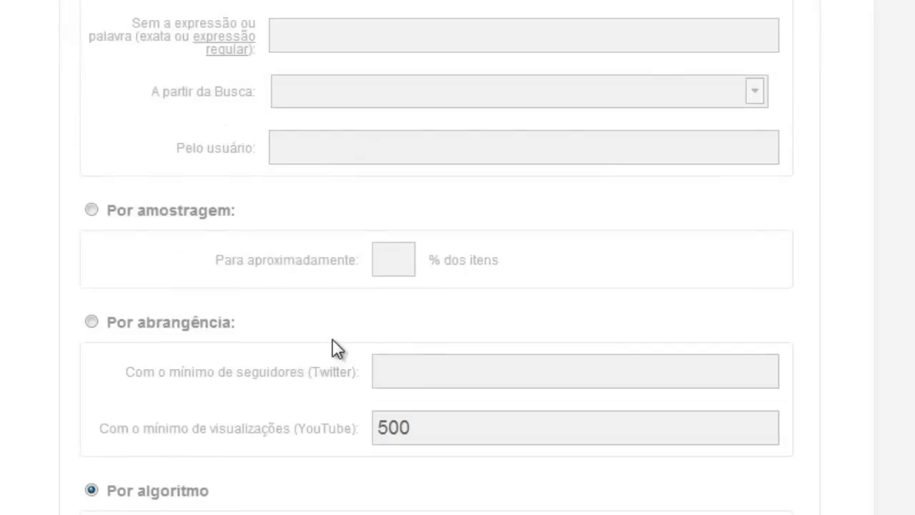
pyautogui.scroll(6, 337, 347)
pyautogui.click(140, 167)
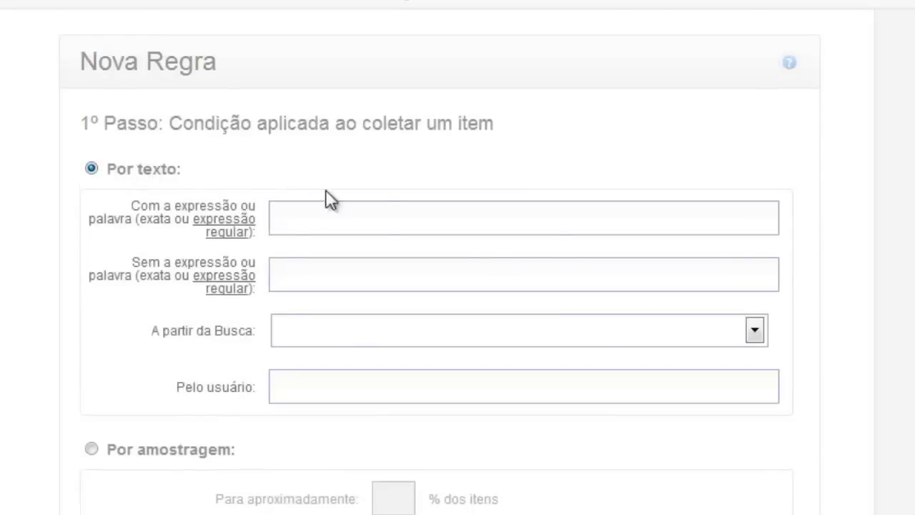
pyautogui.click(357, 214)
pyautogui.write('teste')
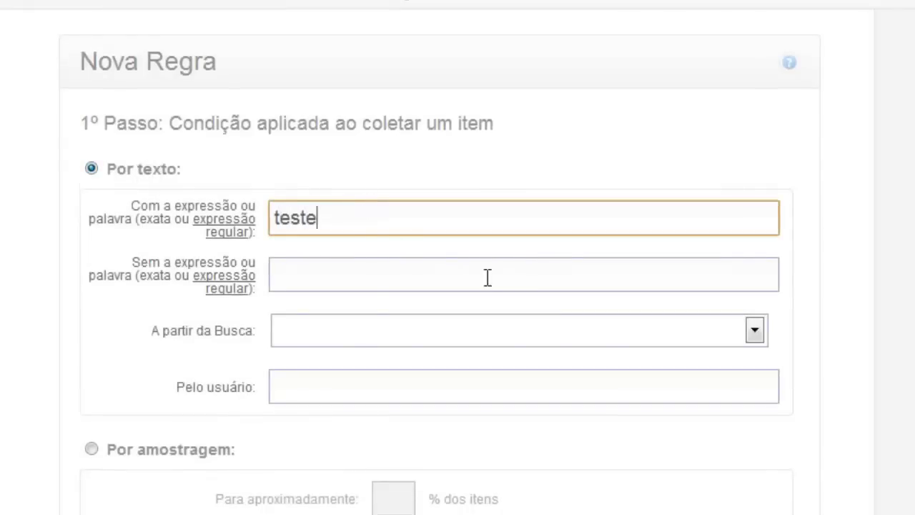
# Set the rule's action to Ignorar itens and continue to the period step.
pyautogui.scroll(-12, 500, 286)
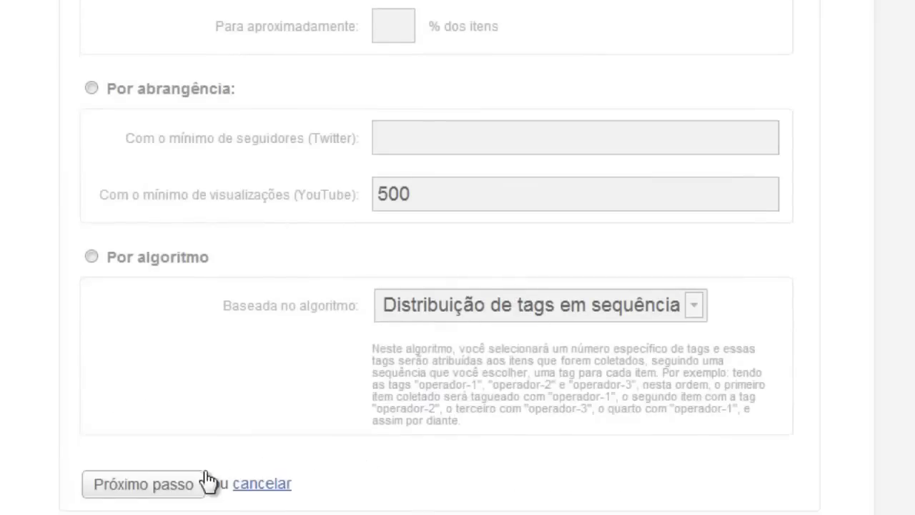
pyautogui.click(179, 486)
pyautogui.click(450, 189)
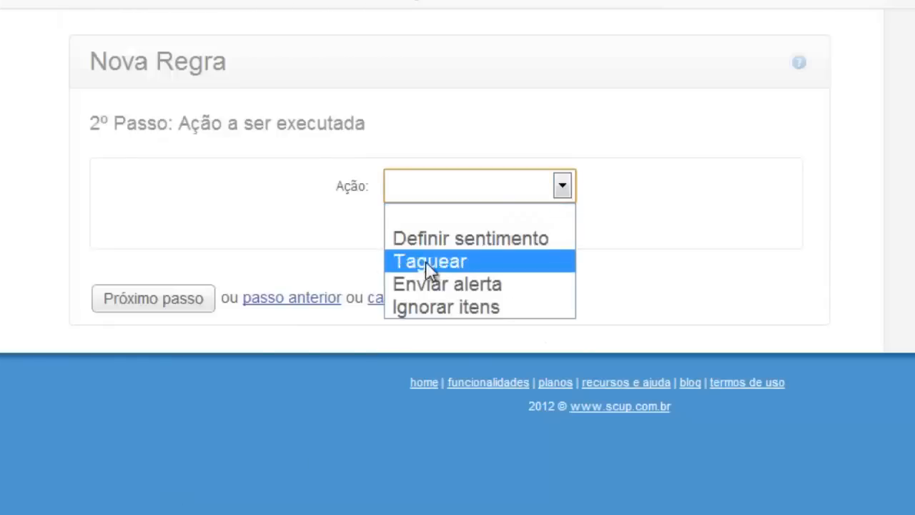
pyautogui.click(449, 309)
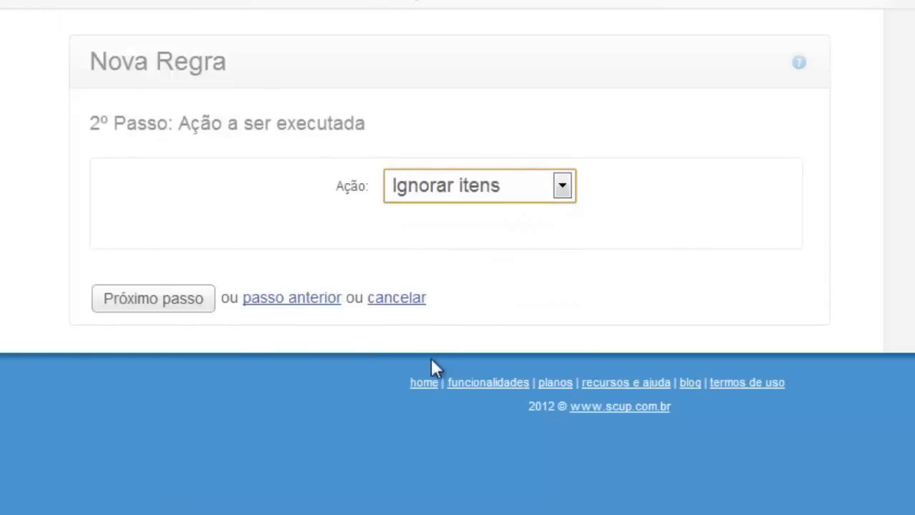
pyautogui.click(198, 305)
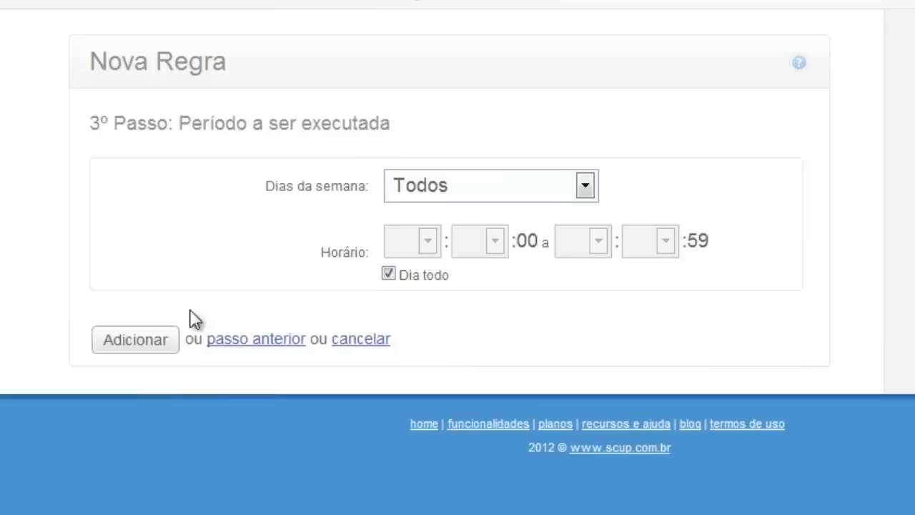
# Keep Dias da semana on Todos, look at the hour options under Dia todo, and add the rule.
pyautogui.click(468, 197)
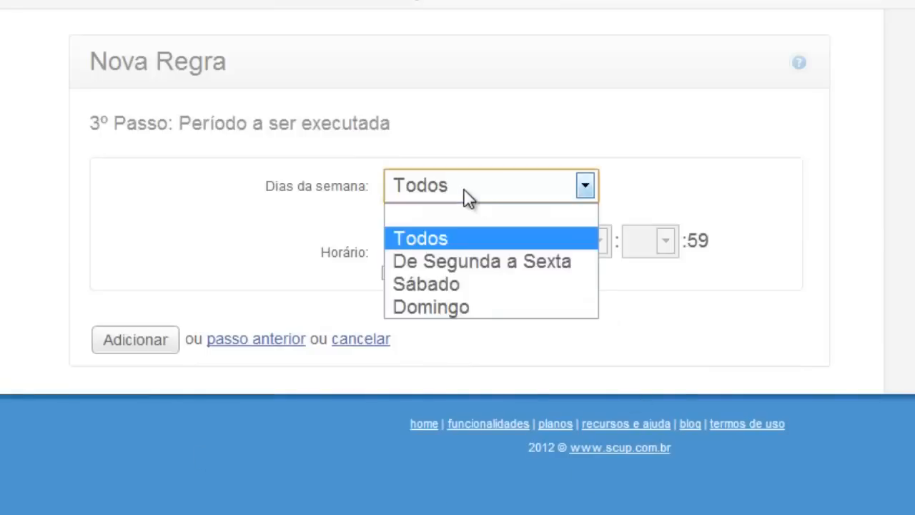
pyautogui.click(672, 310)
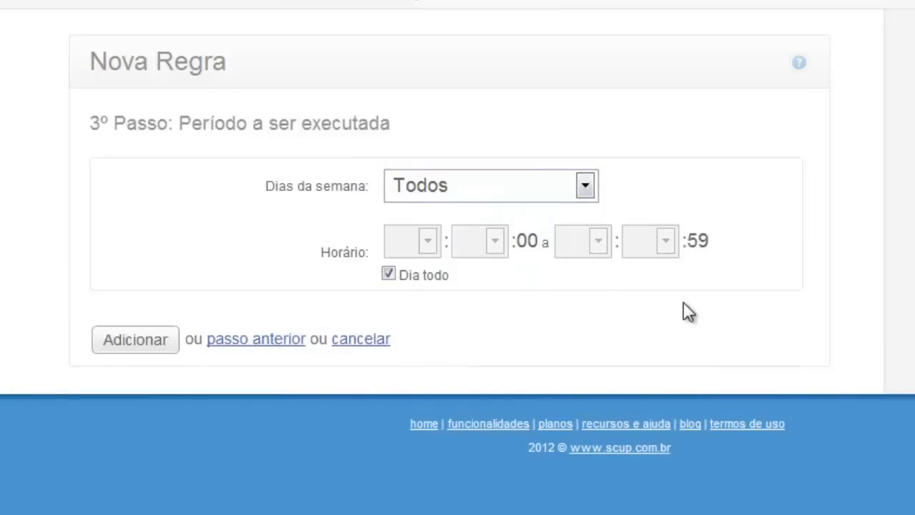
pyautogui.click(388, 275)
pyautogui.click(428, 242)
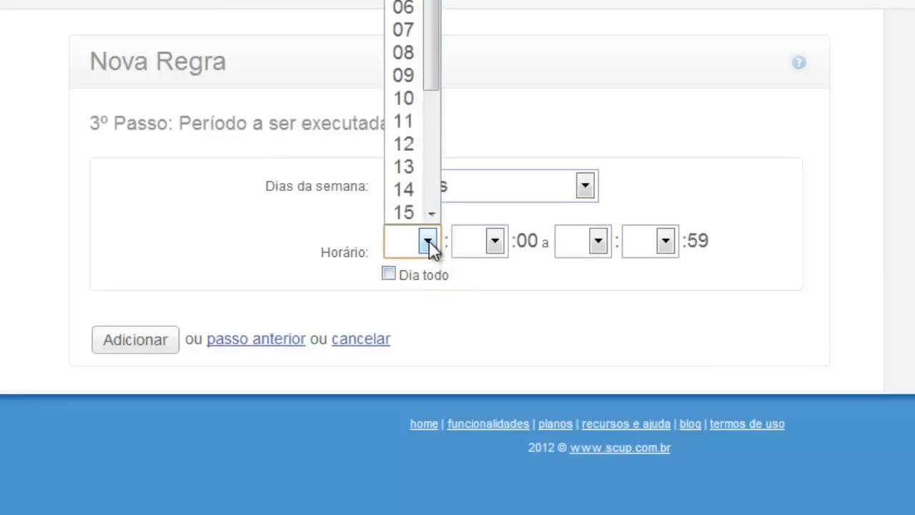
pyautogui.click(427, 242)
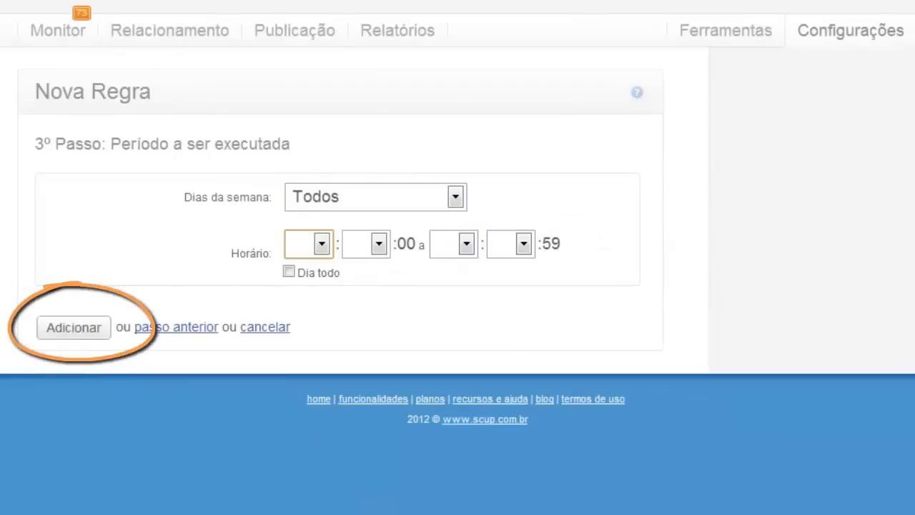
pyautogui.click(95, 327)
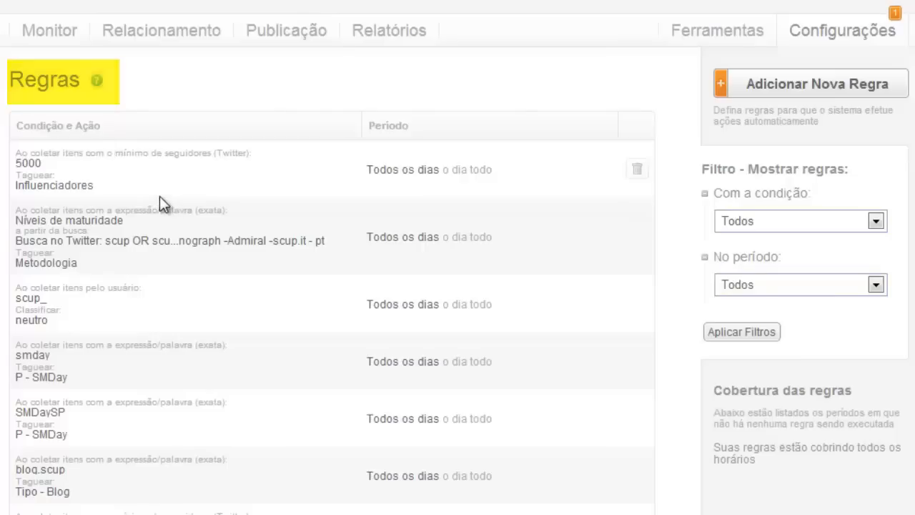
pyautogui.scroll(-4, 218, 284)
pyautogui.scroll(-5, 217, 283)
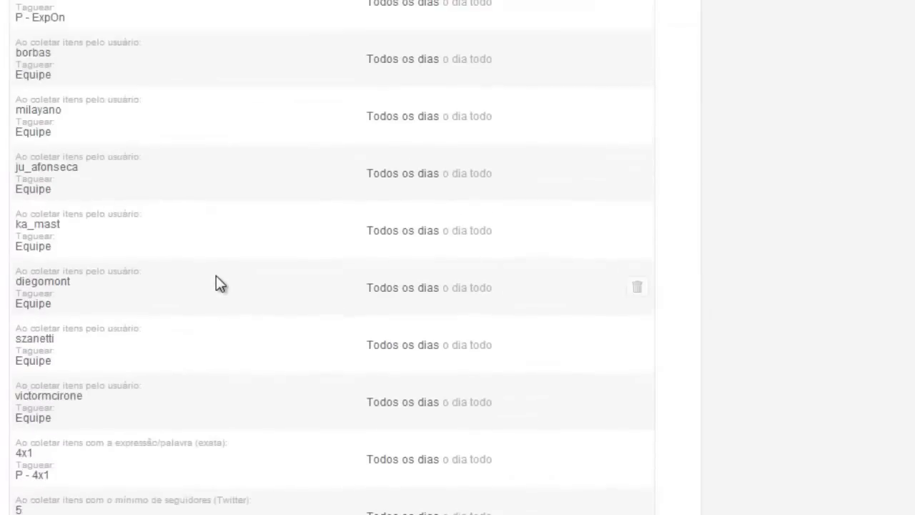
pyautogui.scroll(9, 222, 275)
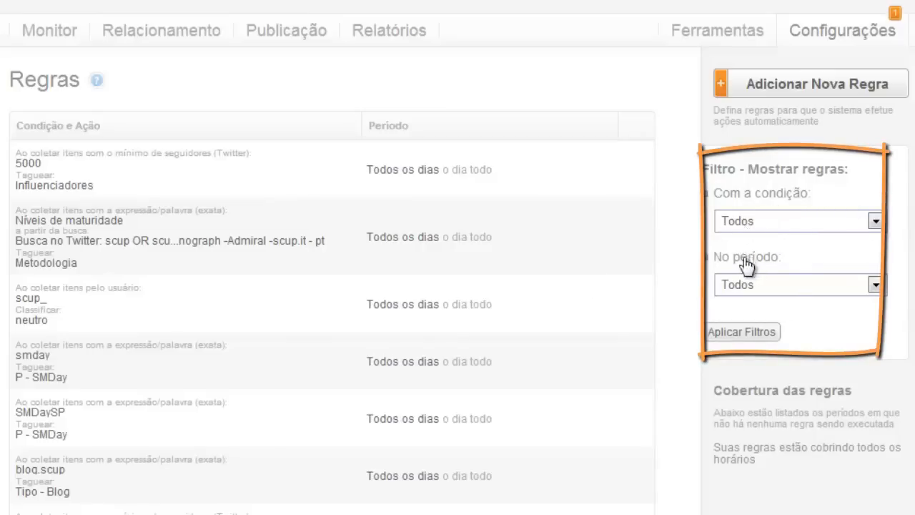
# Filter the rules list to the Por texto condition and open the No período choices.
pyautogui.click(788, 222)
pyautogui.click(785, 253)
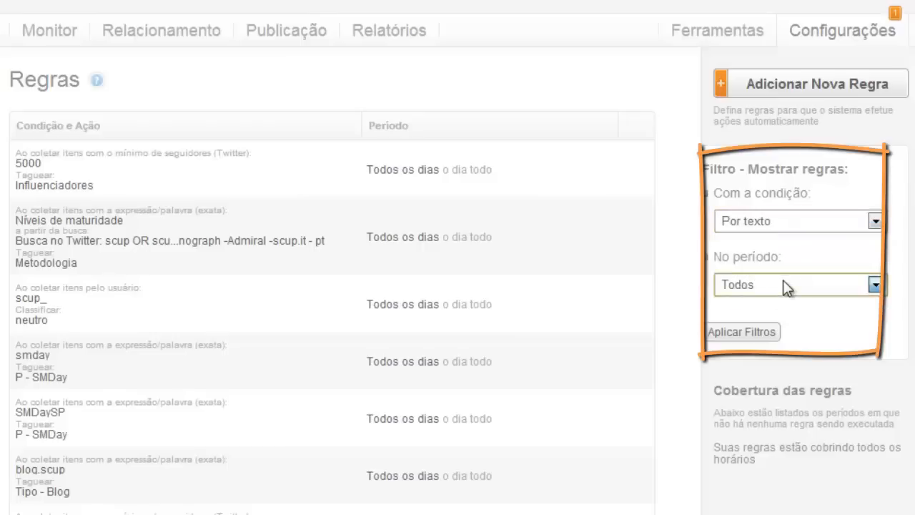
pyautogui.click(783, 283)
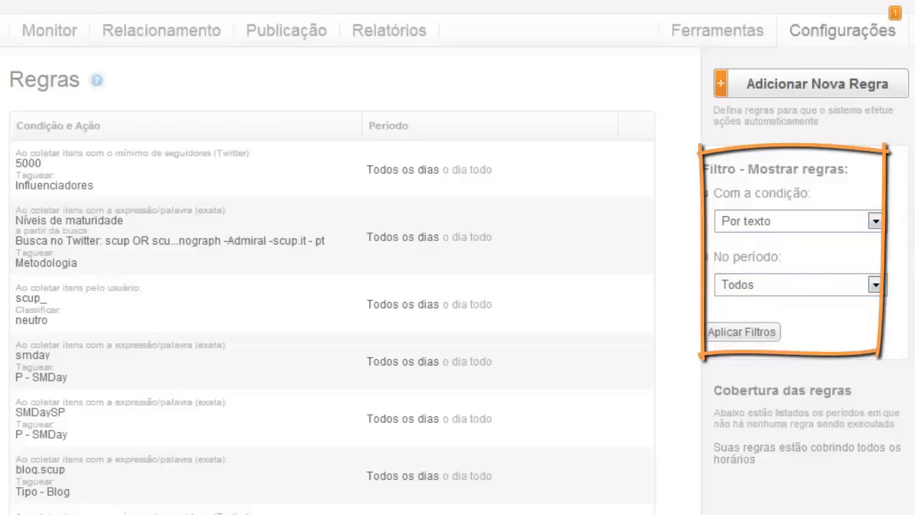
pyautogui.scroll(-5, 457, 286)
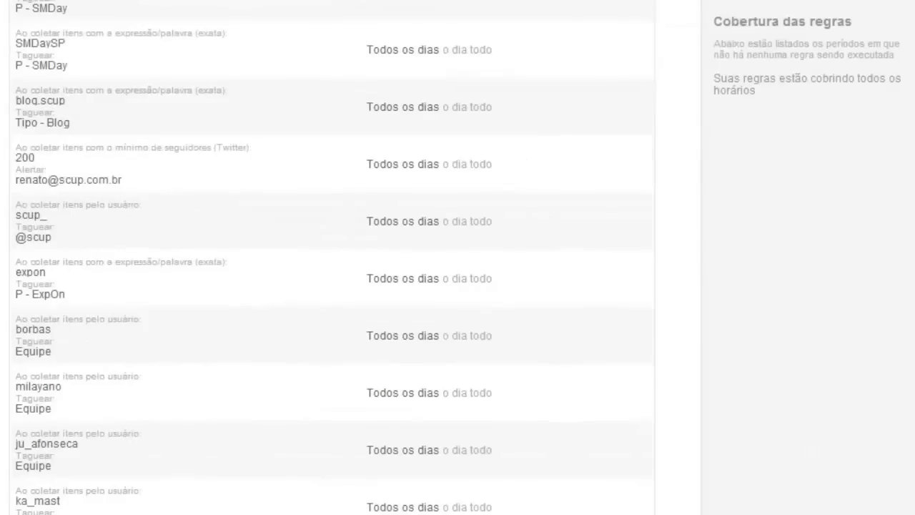
pyautogui.scroll(-5, 332, 257)
pyautogui.scroll(10, 332, 258)
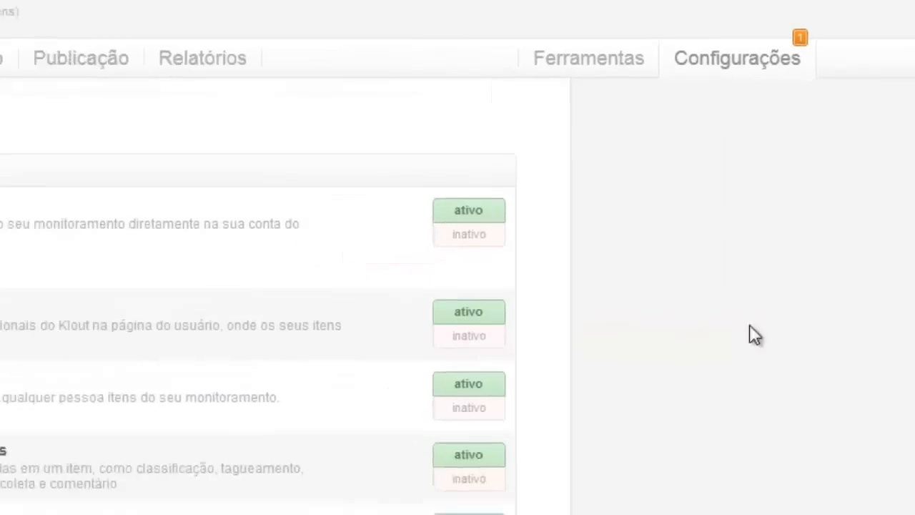
# Switch the Zendesk add-on to inativo, leaving Klout, PeerIndex and others ativo.
pyautogui.click(486, 238)
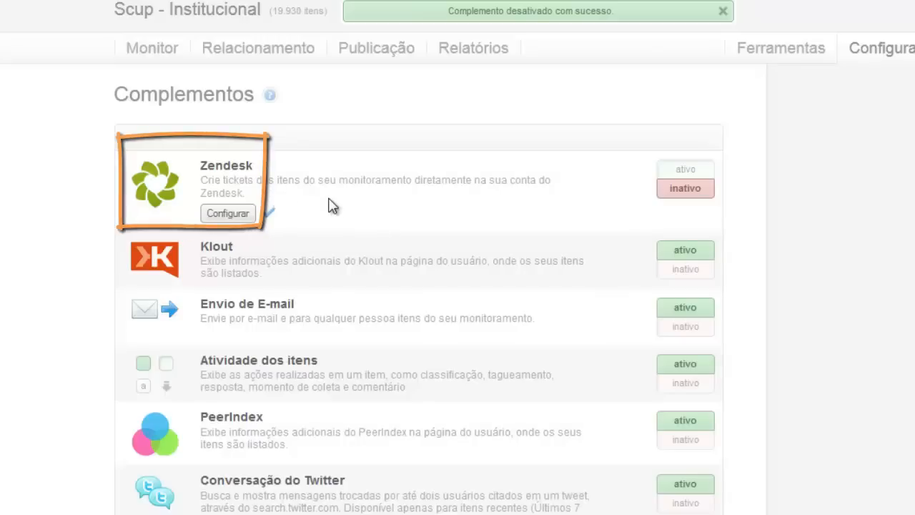
pyautogui.scroll(-3, 343, 204)
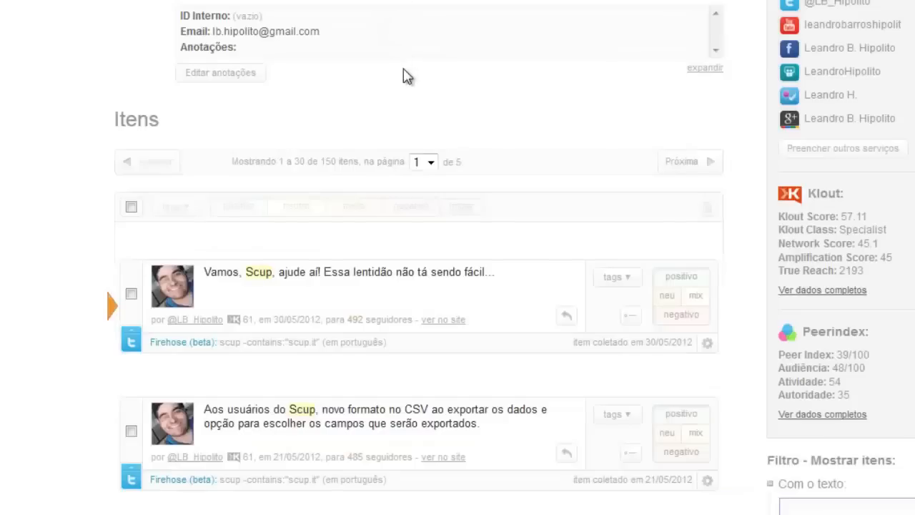
pyautogui.scroll(3, 402, 75)
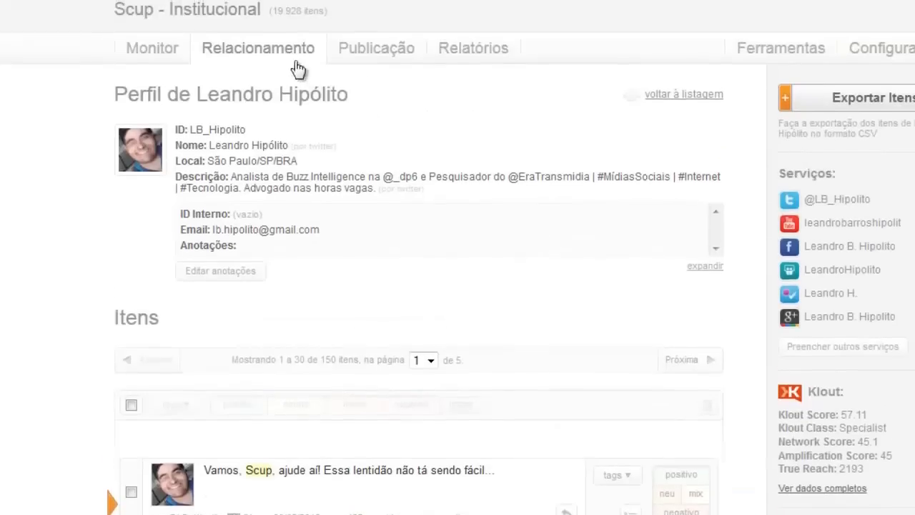
pyautogui.scroll(-3, 882, 306)
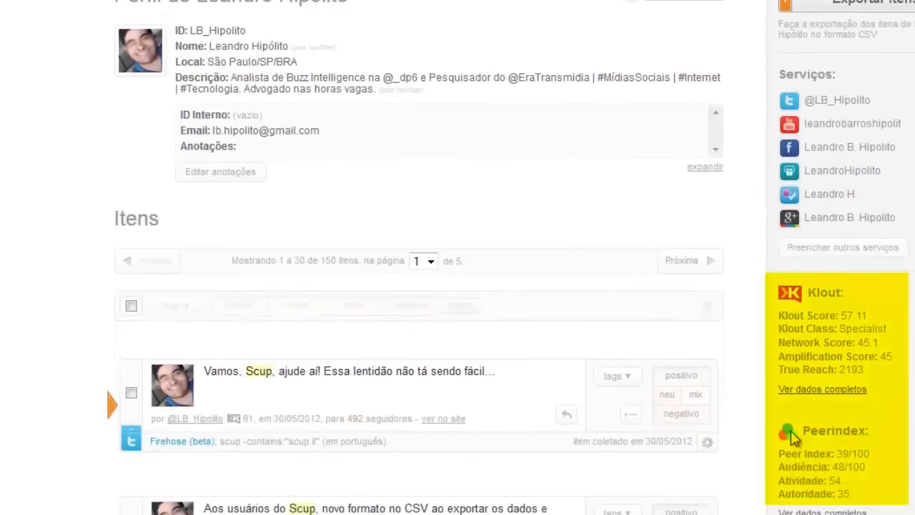